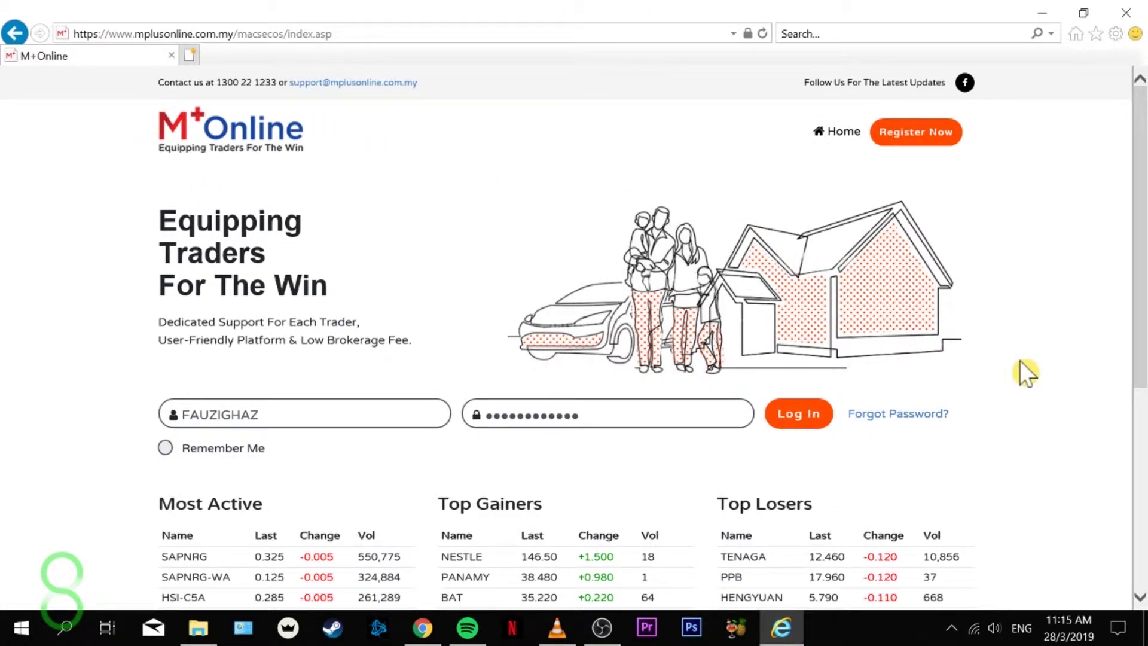
Step: Switch the browser to full screen and log in with the saved username and password
{"action": "key", "text": "F11"}
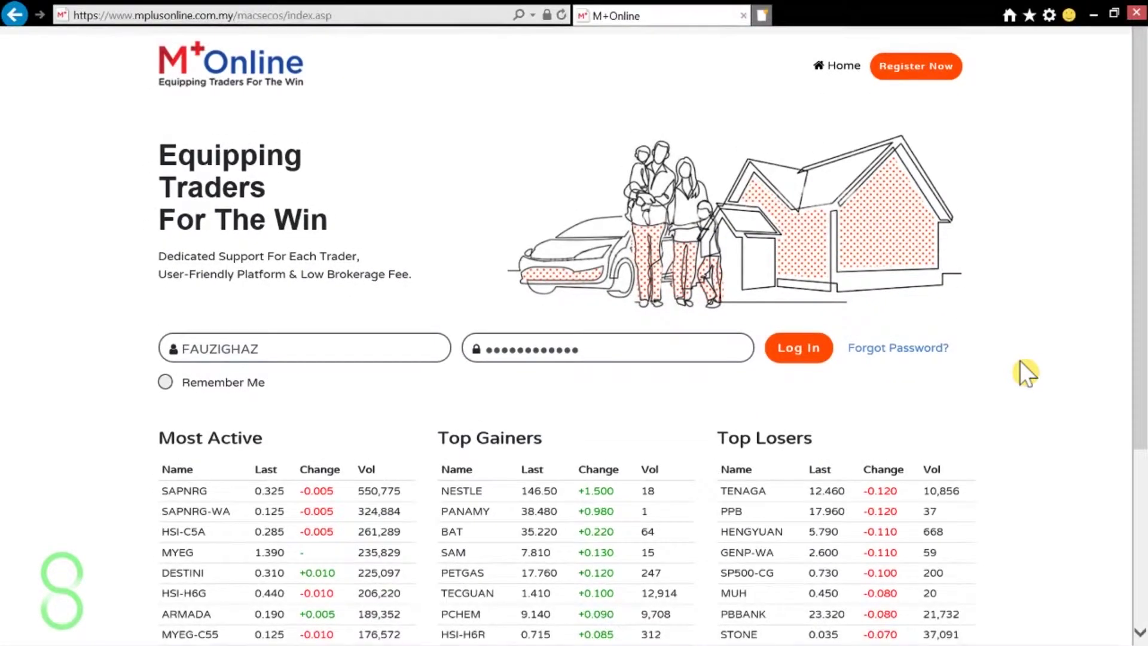
{"action": "left_click", "coordinate": [804, 357]}
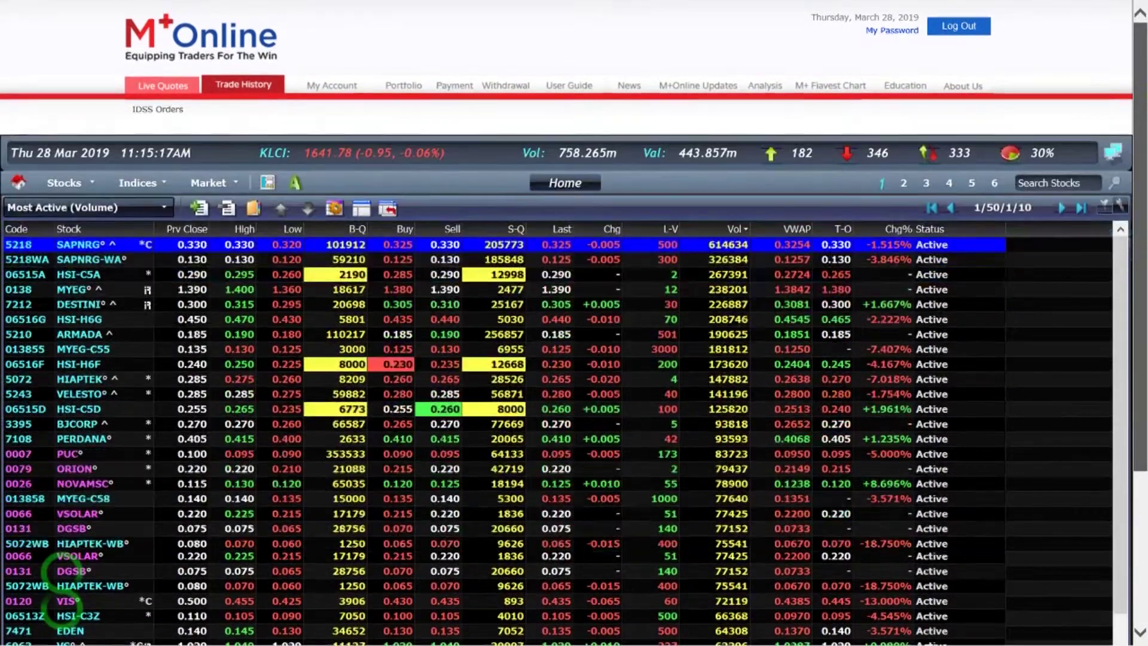
Step: Scroll down until the Most Active (Volume) quote table fills the window
{"action": "scroll", "coordinate": [1141, 90], "scroll_direction": "down", "scroll_amount": 1}
{"action": "scroll", "coordinate": [57, 591], "scroll_direction": "down", "scroll_amount": 2}
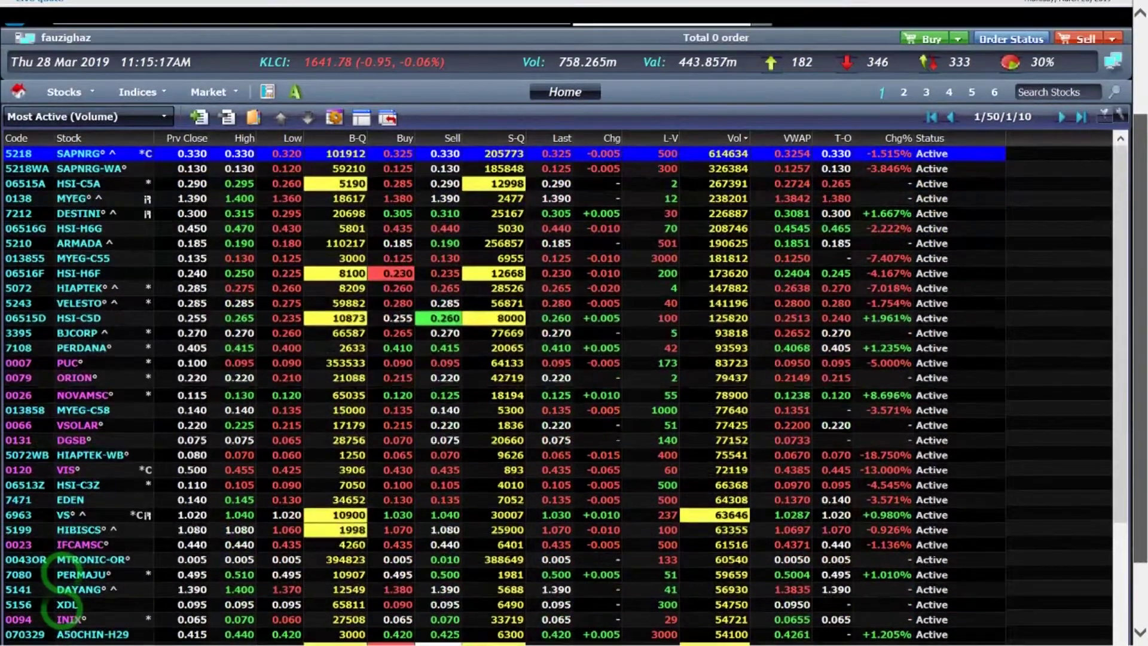
{"action": "scroll", "coordinate": [57, 574], "scroll_direction": "down", "scroll_amount": 1}
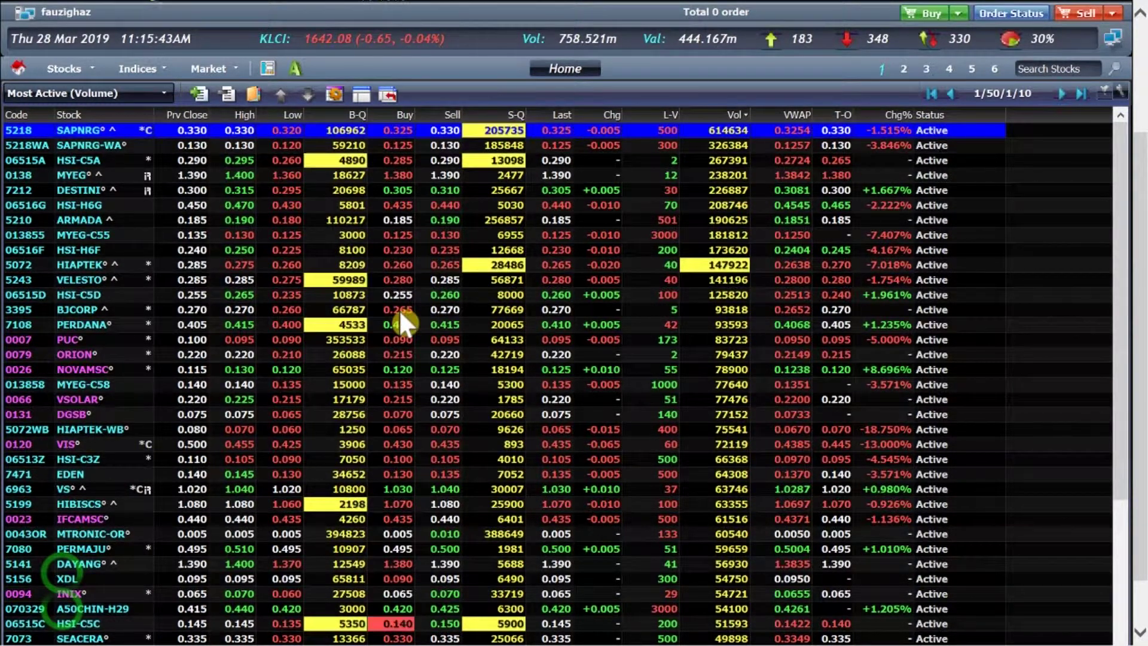
Step: Try two multi-pane views from the A–O layout picker, then apply layout L
{"action": "left_click", "coordinate": [269, 67]}
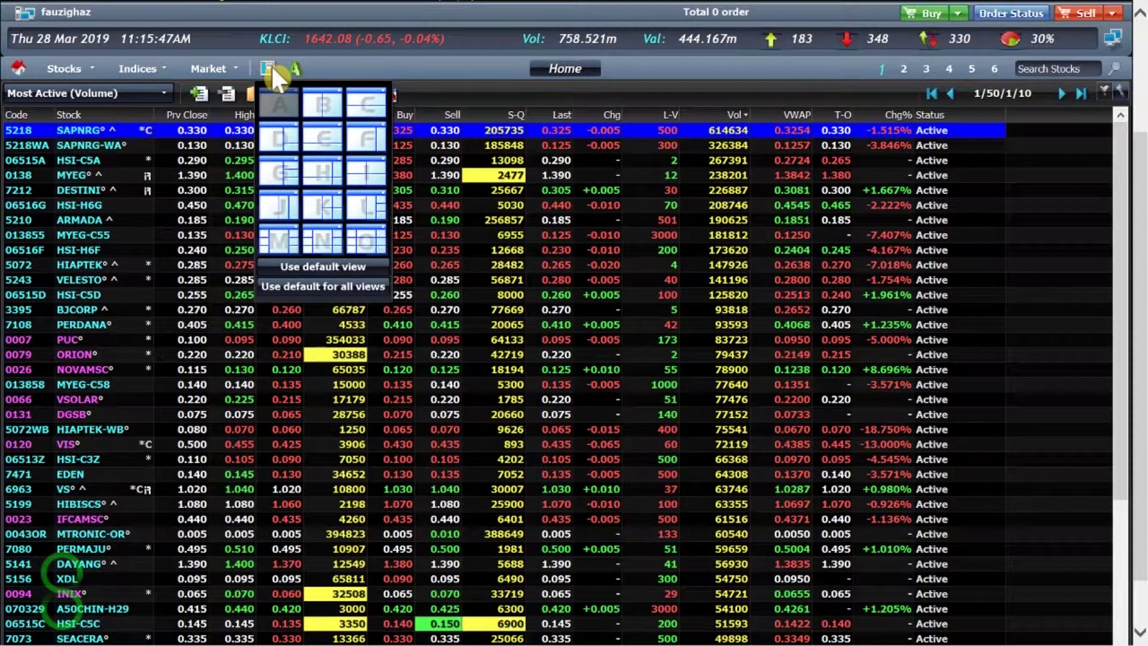
{"action": "left_click", "coordinate": [336, 110]}
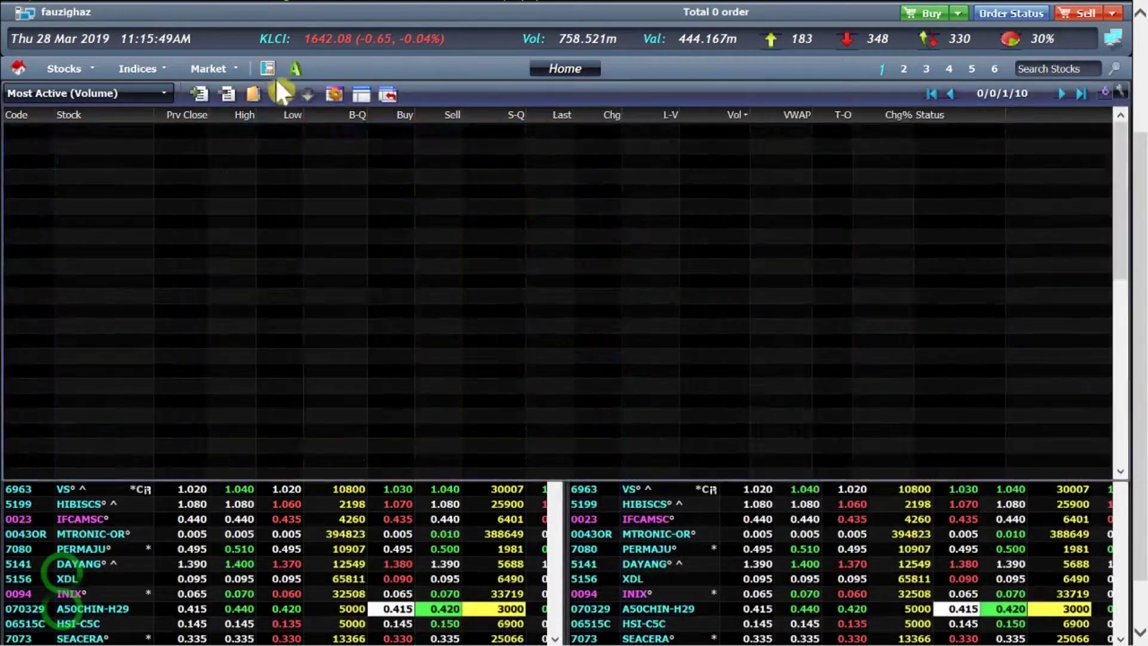
{"action": "left_click", "coordinate": [276, 83]}
{"action": "left_click", "coordinate": [290, 194]}
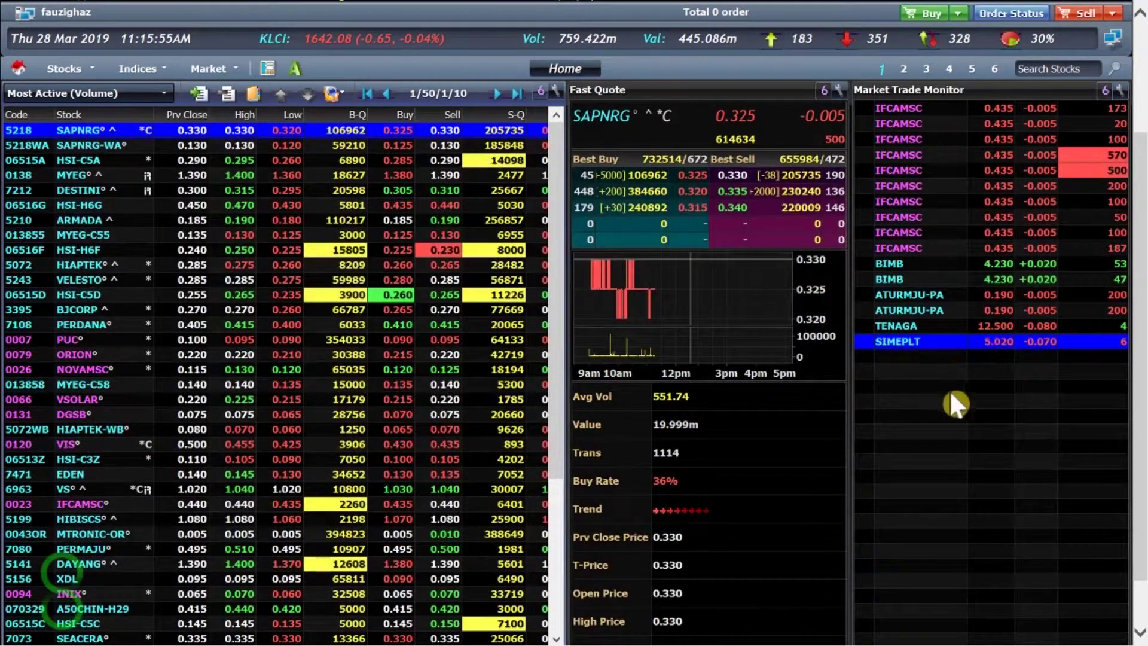
{"action": "left_click", "coordinate": [267, 68]}
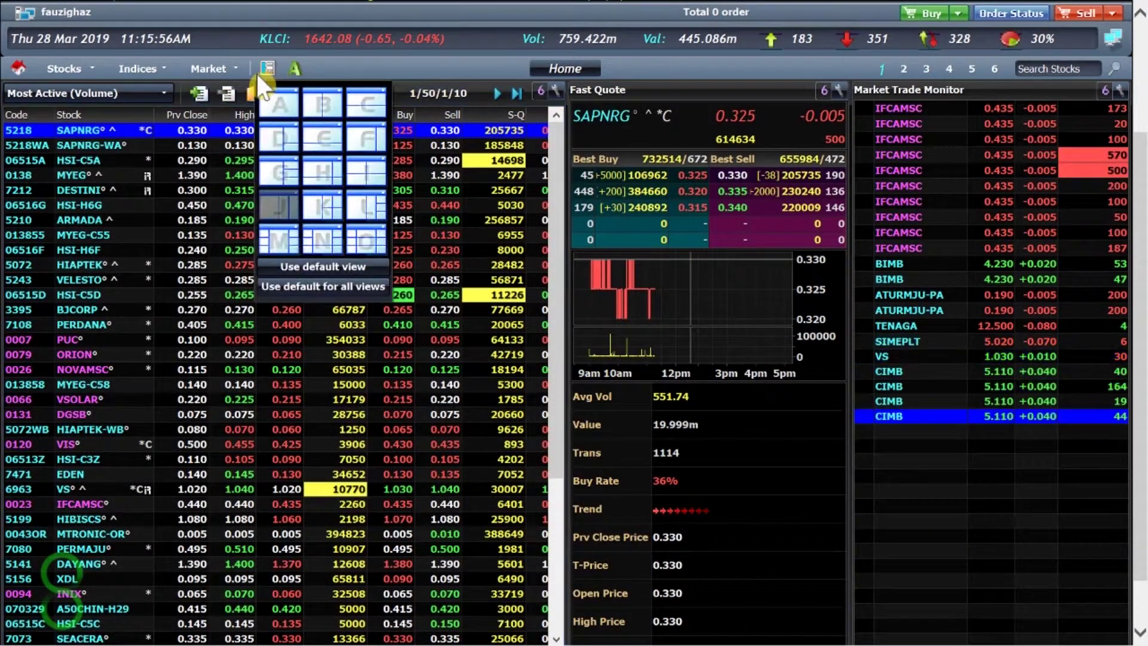
{"action": "left_click", "coordinate": [370, 213]}
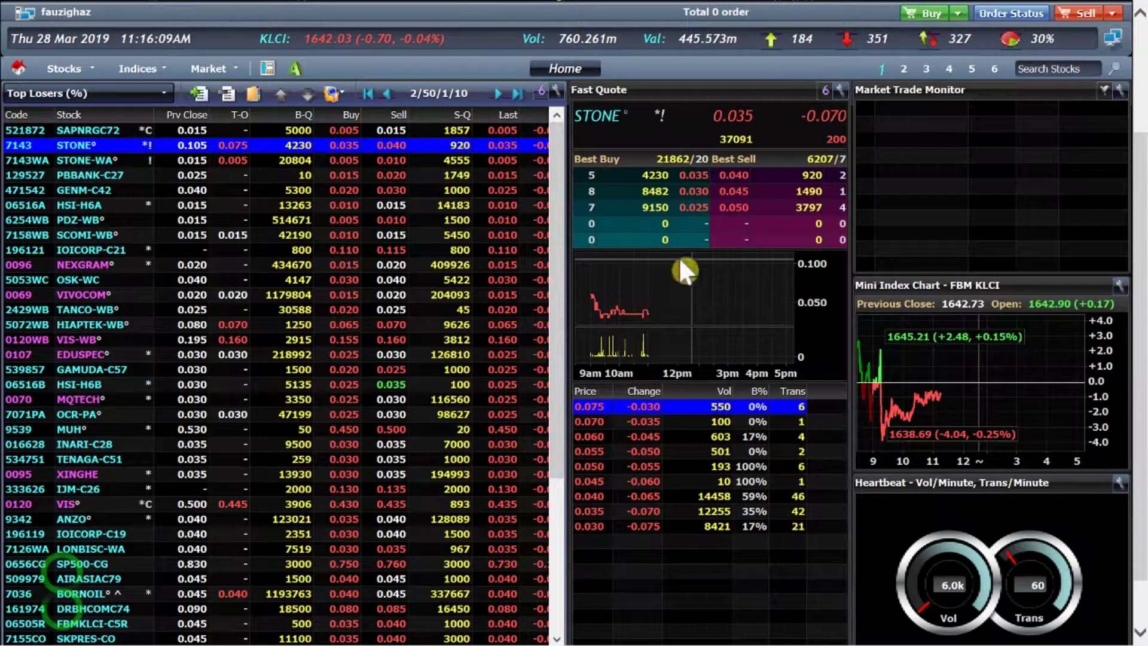
Step: Set STONE's Fast Quote to Grouped By Volume and turn on Handy Info in the lower table
{"action": "right_click", "coordinate": [824, 275]}
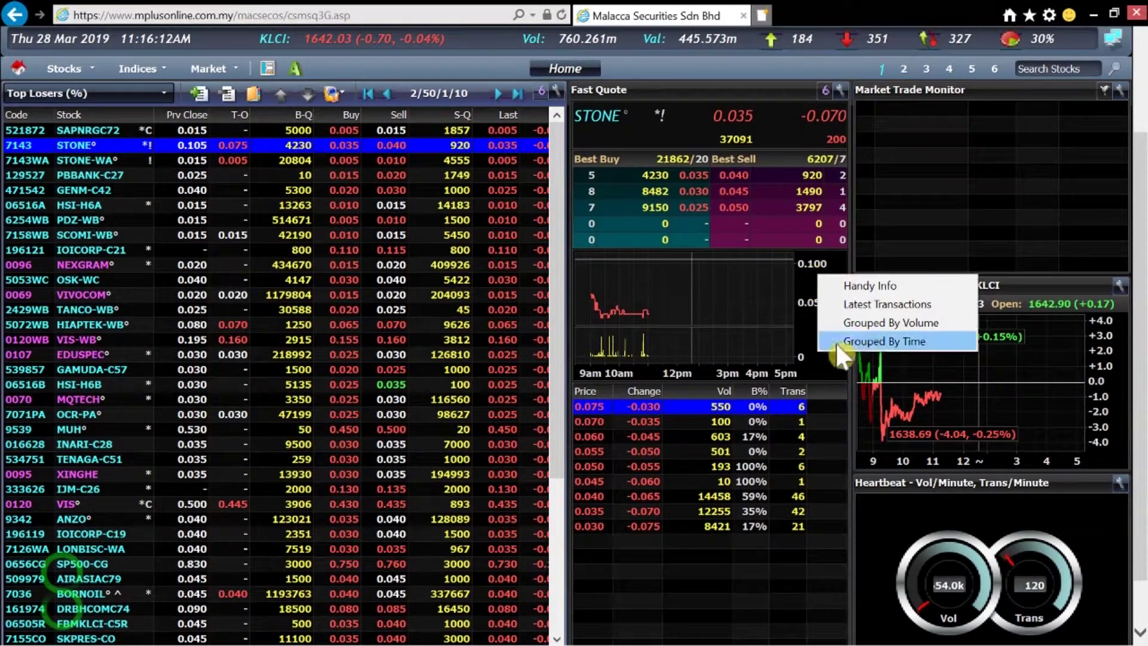
{"action": "left_click", "coordinate": [907, 321]}
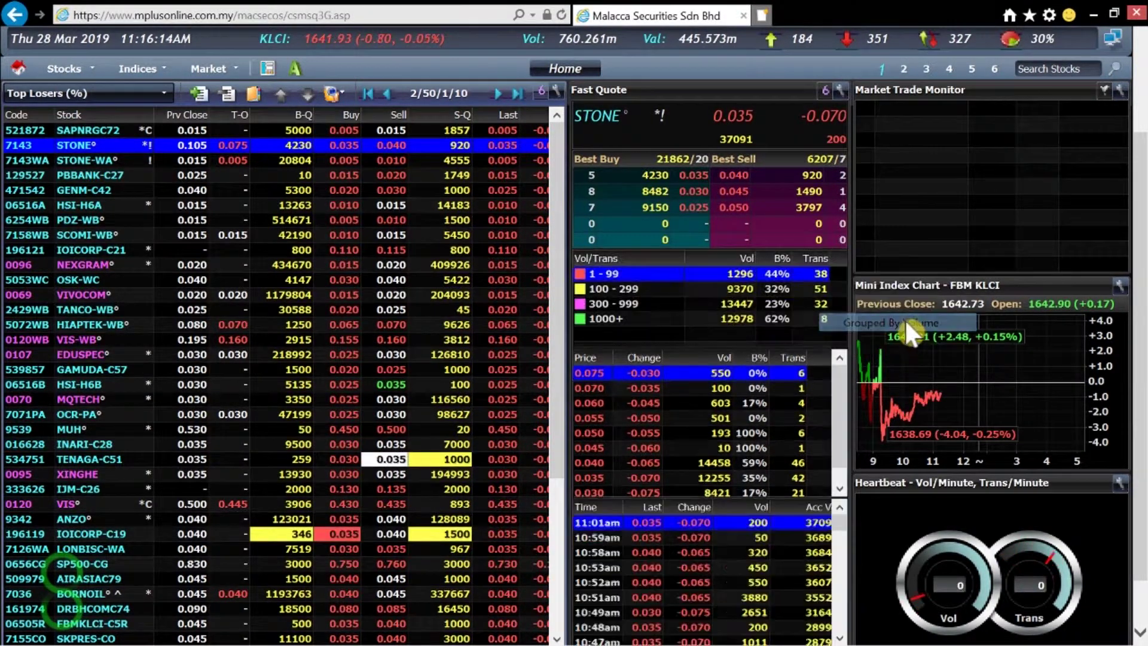
{"action": "right_click", "coordinate": [795, 408]}
{"action": "left_click", "coordinate": [842, 443]}
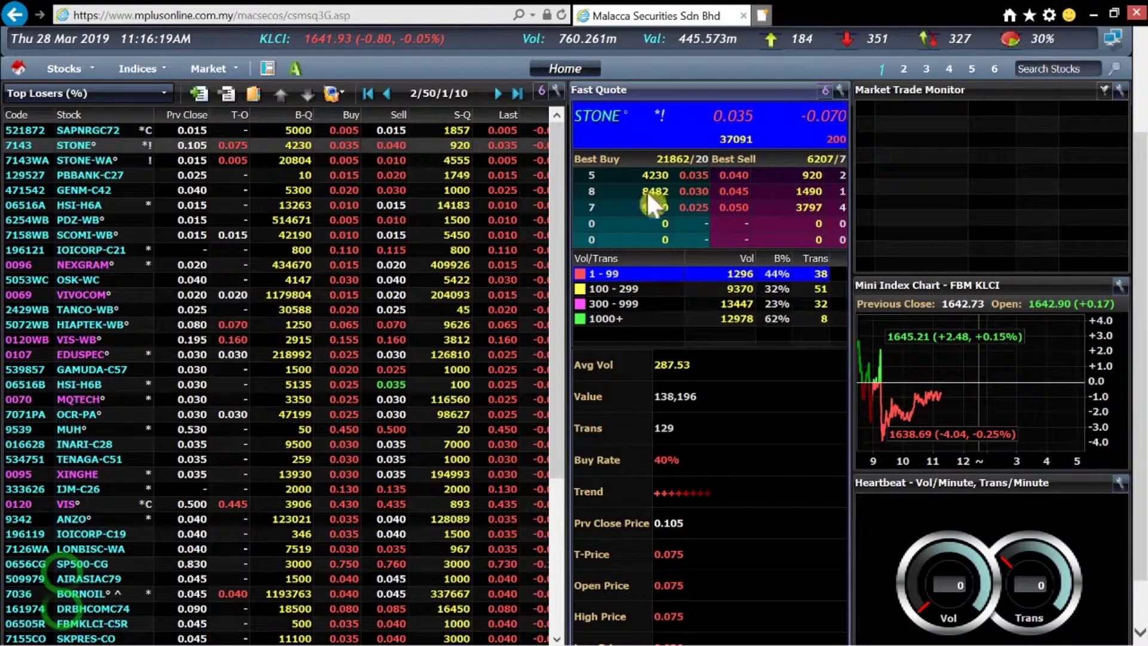
Step: Check the Market Trade Monitor, mini index chart options and Heartbeat panel, leaving them unchanged
{"action": "left_click", "coordinate": [956, 150]}
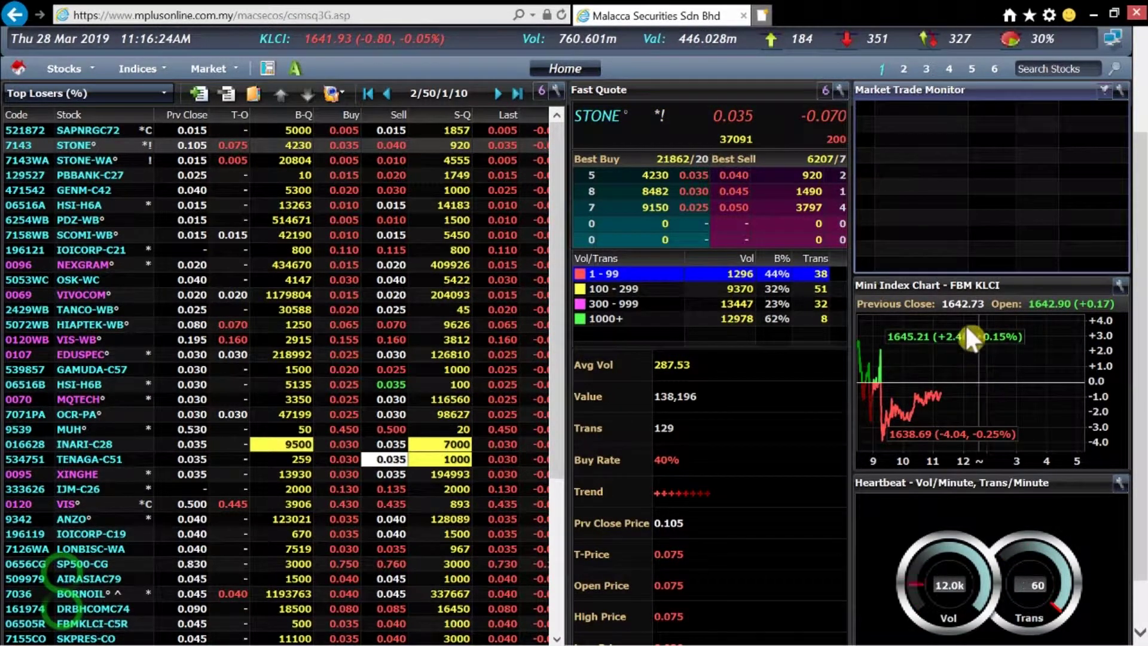
{"action": "left_click", "coordinate": [1127, 288]}
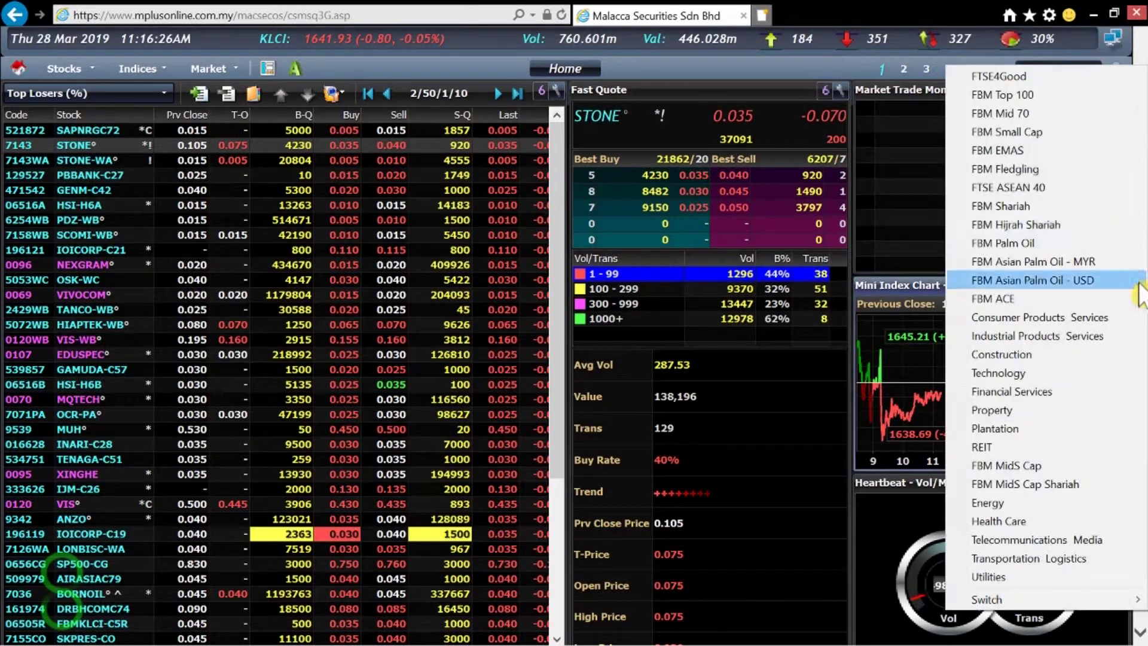
{"action": "mouse_move", "coordinate": [1005, 600]}
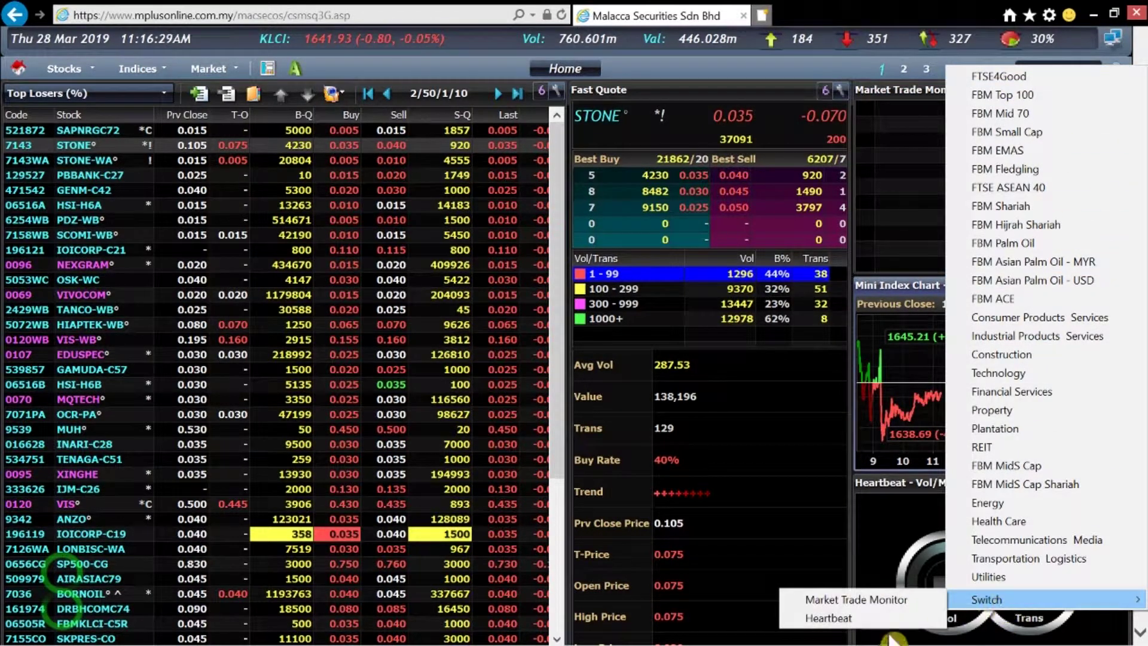
{"action": "left_click", "coordinate": [809, 396]}
{"action": "left_click", "coordinate": [996, 595]}
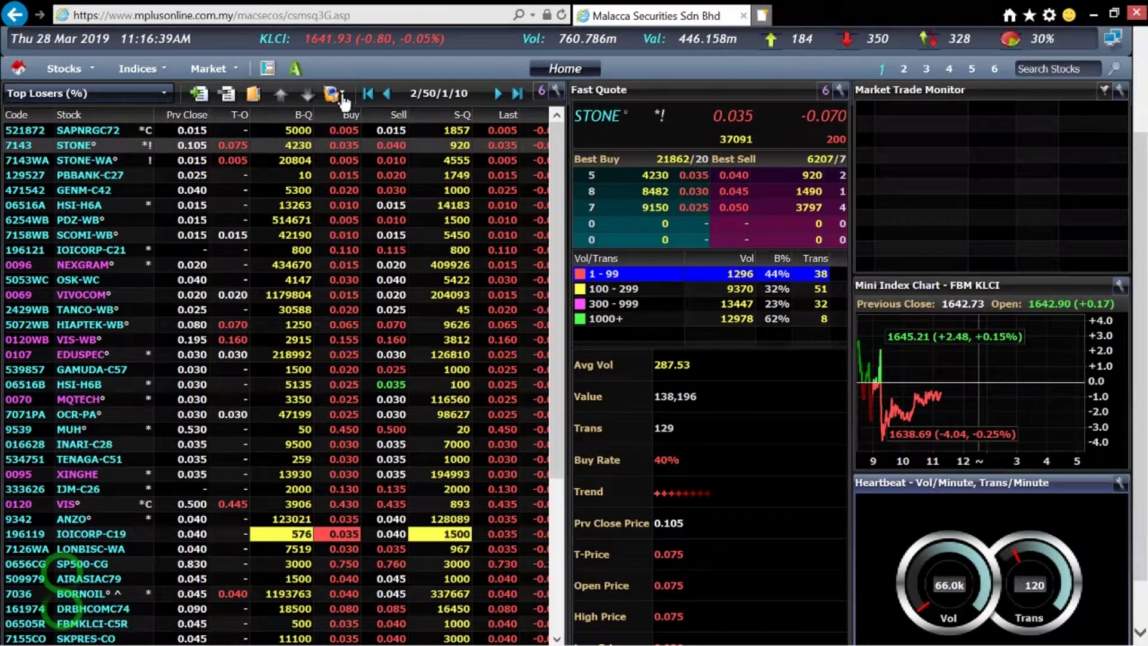
Step: Dock the stock list's extra quote panel at the Bottom position
{"action": "left_click", "coordinate": [342, 95]}
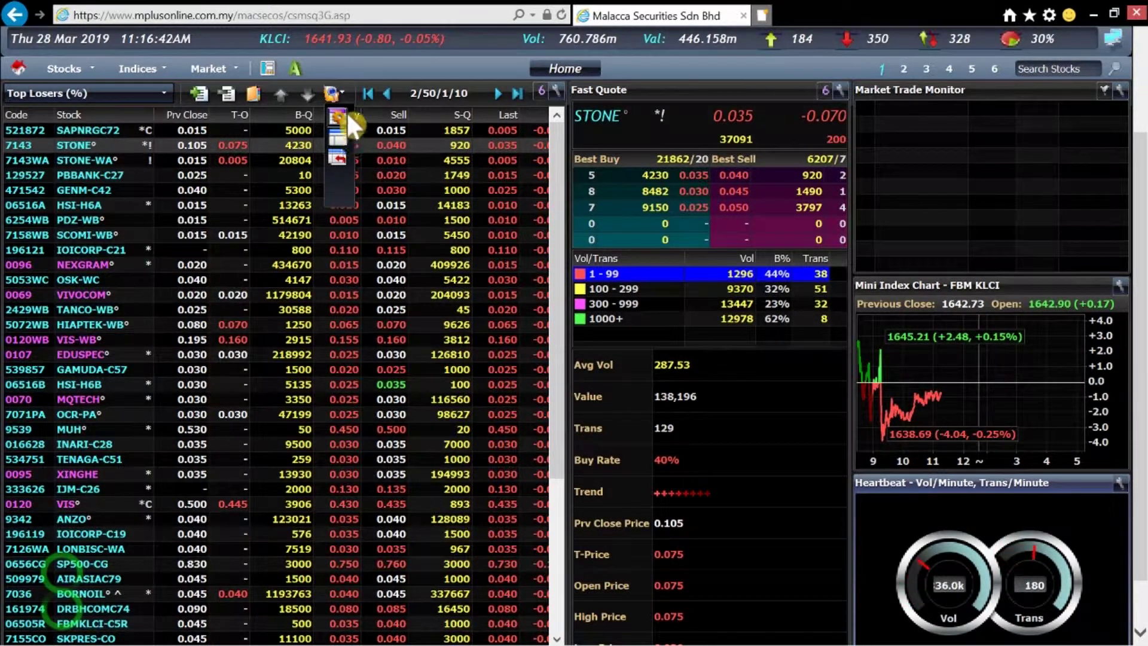
{"action": "left_click", "coordinate": [341, 135]}
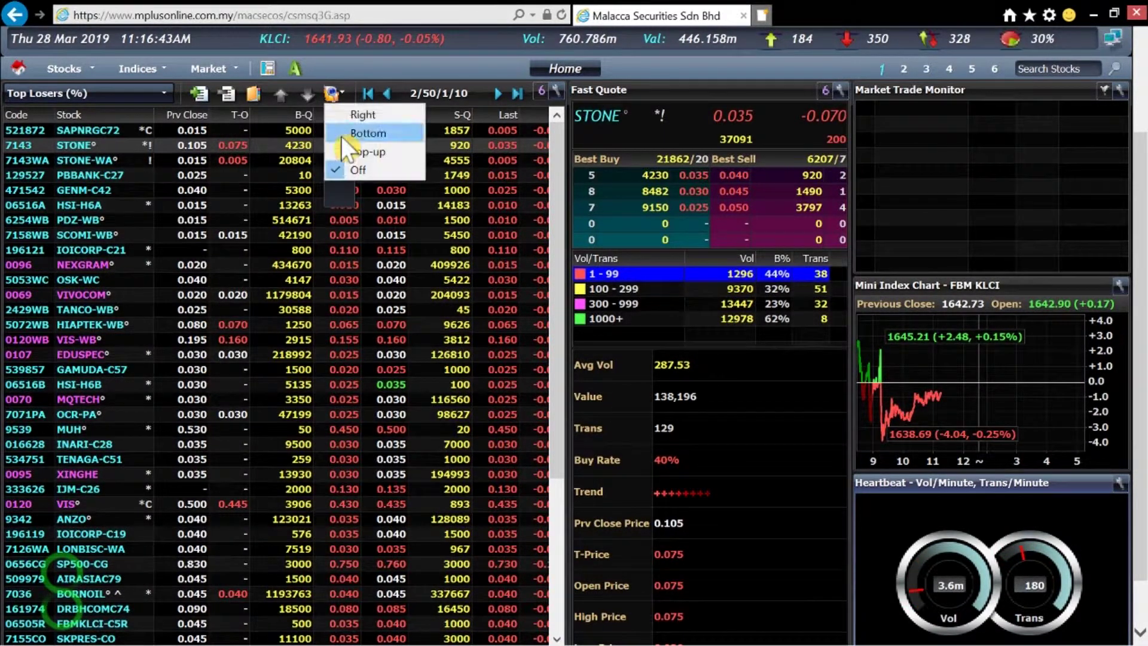
{"action": "left_click", "coordinate": [372, 138]}
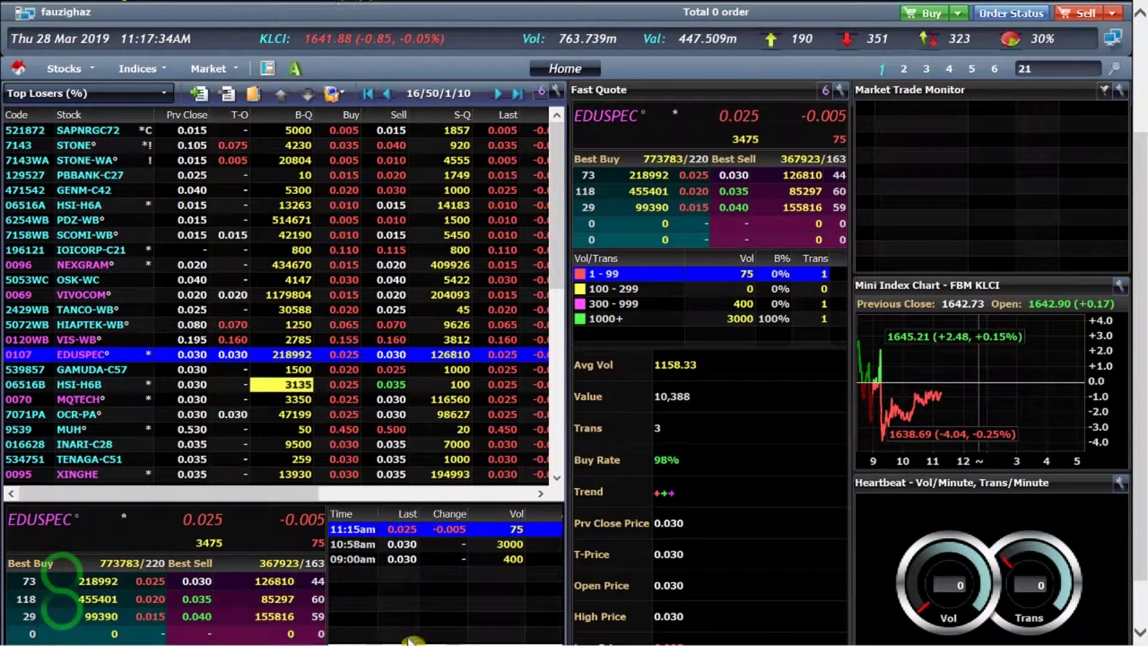
Step: Switch the bottom panel's trade list to Group By Time (Chart)
{"action": "right_click", "coordinate": [474, 567]}
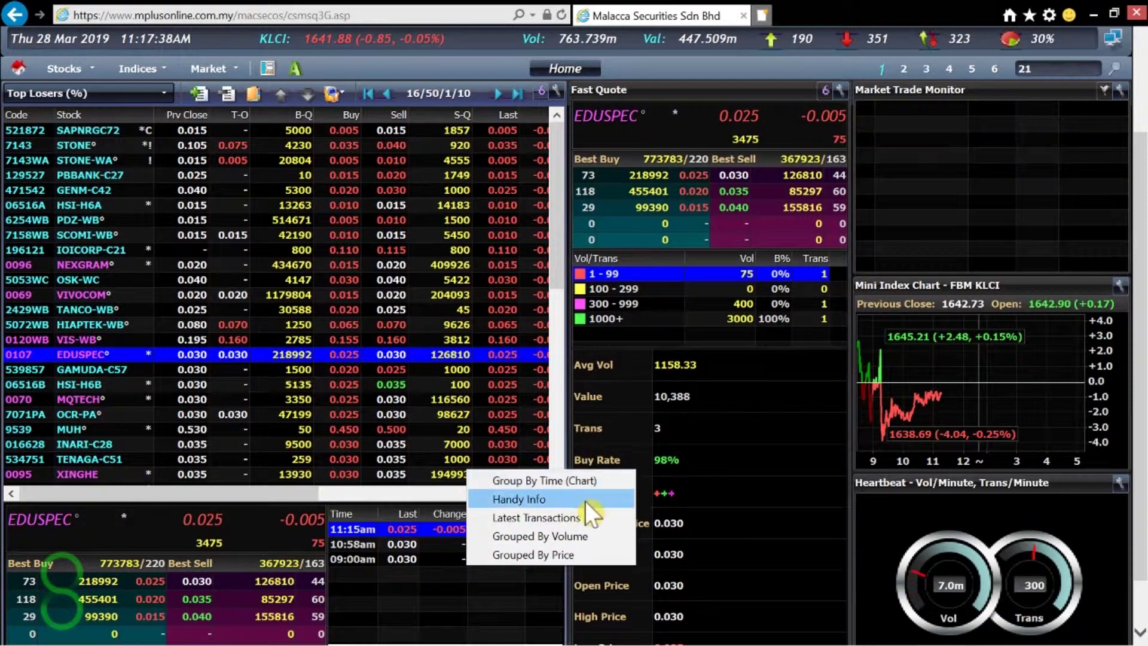
{"action": "left_click", "coordinate": [596, 485]}
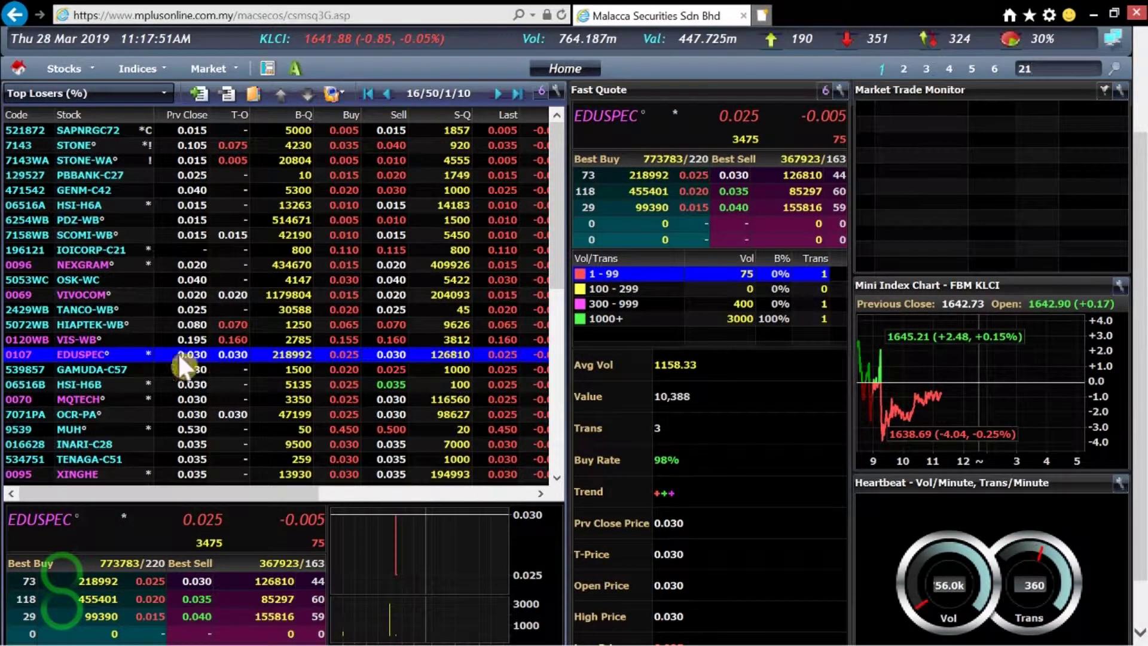
Step: Select SAPNRGC72, then STONE-WA, in the stock list and focus the Fast Quote panel
{"action": "left_click", "coordinate": [92, 131]}
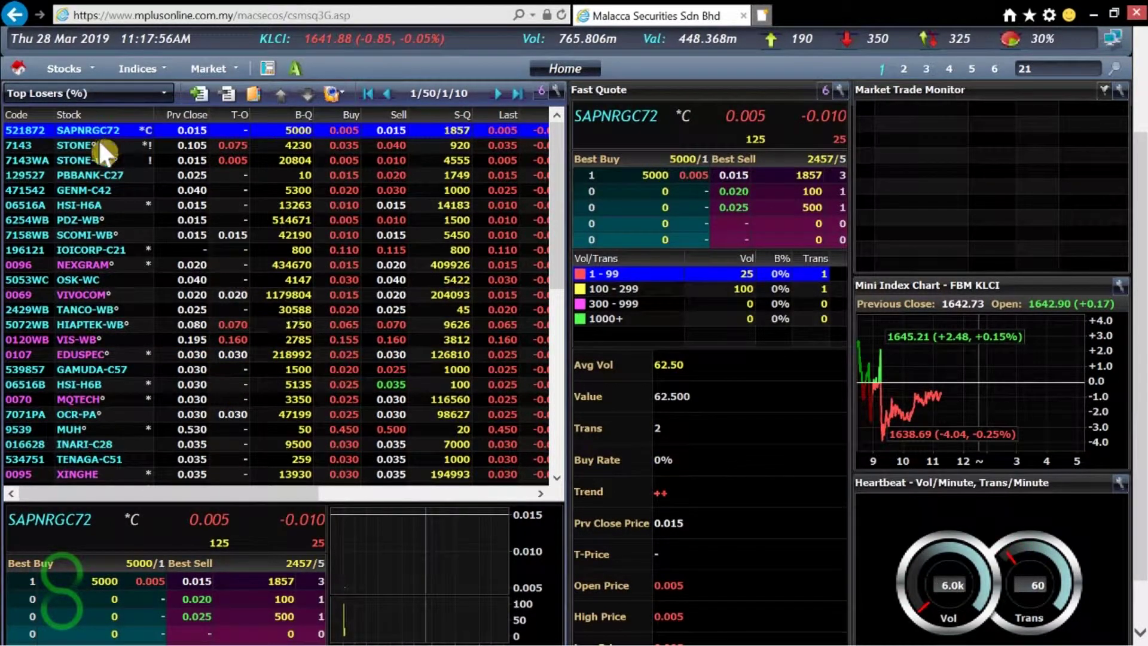
{"action": "left_click", "coordinate": [90, 154]}
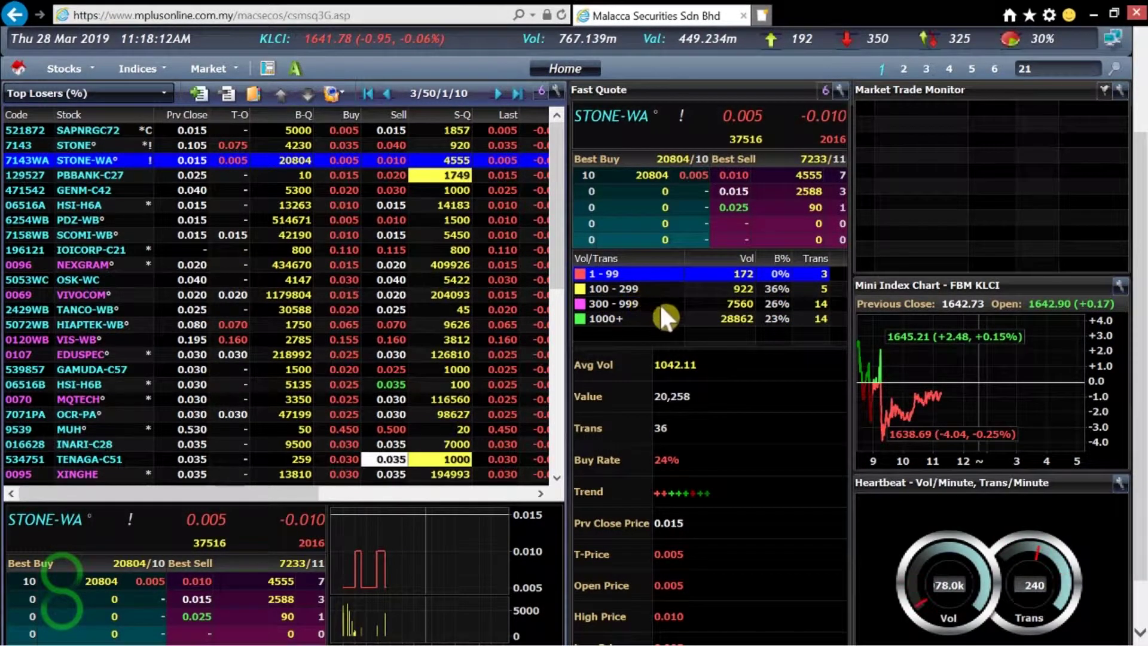
{"action": "left_click", "coordinate": [626, 424]}
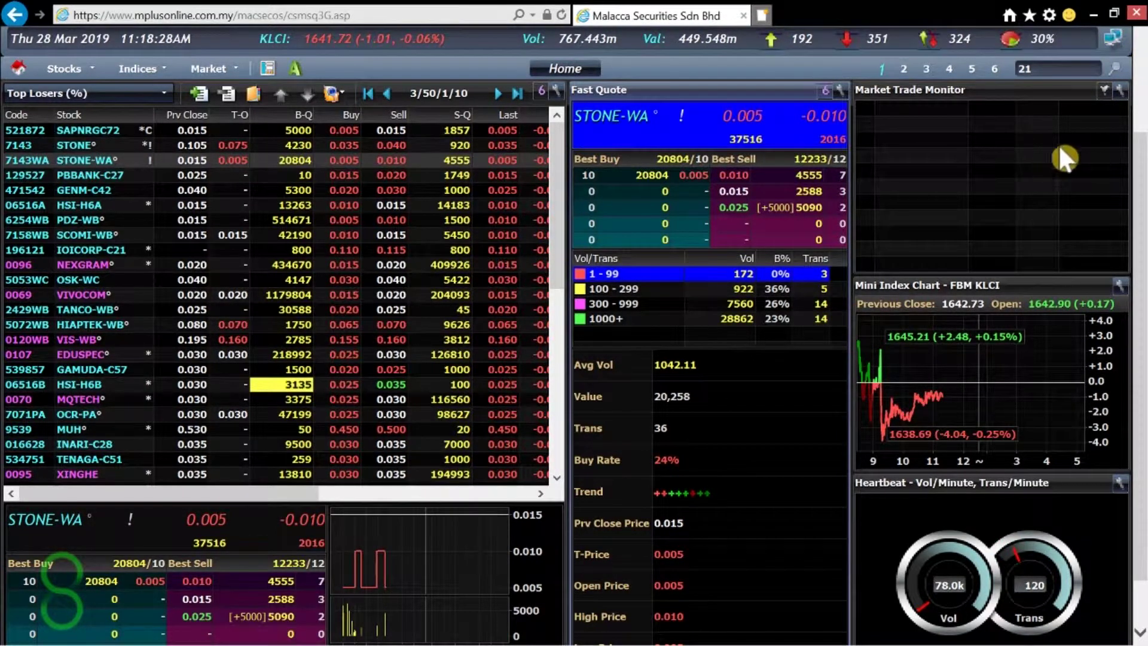
Step: Add the FBM KLCI Stocks group to the Market Trade Monitor's selected groups and confirm
{"action": "left_click", "coordinate": [1120, 91]}
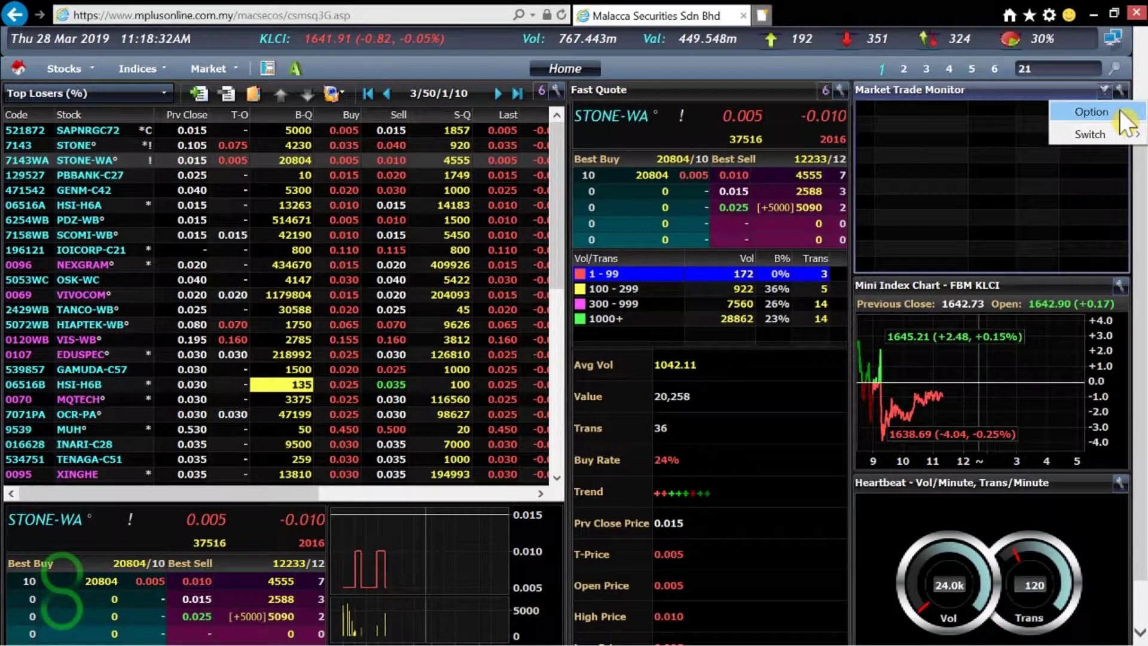
{"action": "left_click", "coordinate": [1118, 108]}
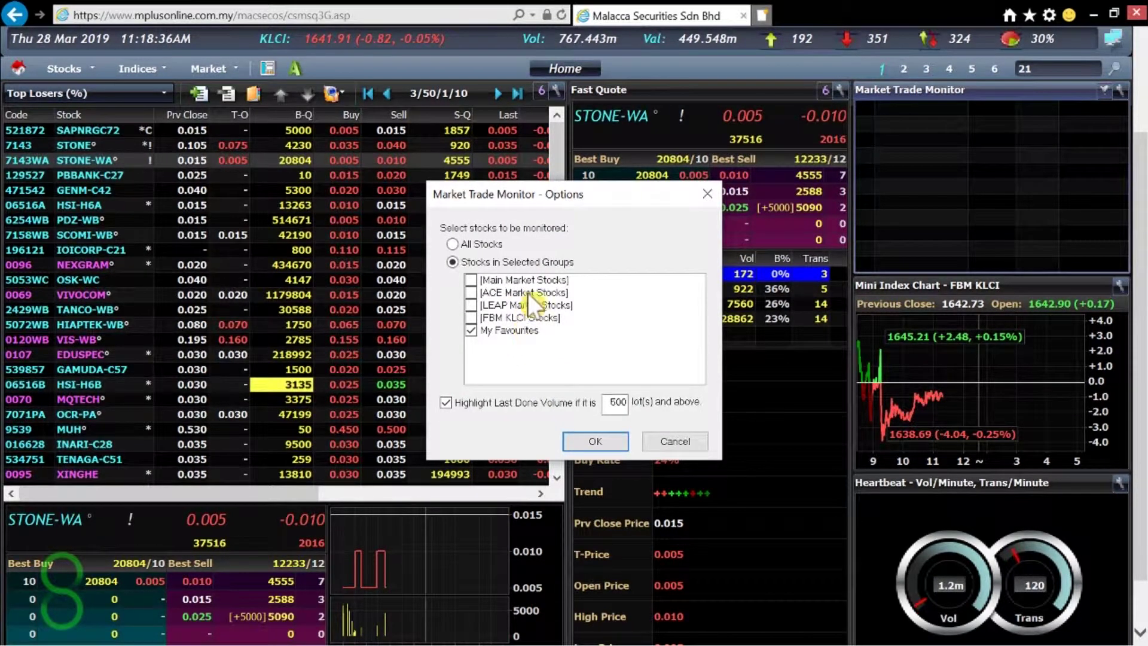
{"action": "left_click_drag", "start_coordinate": [529, 281], "coordinate": [536, 306]}
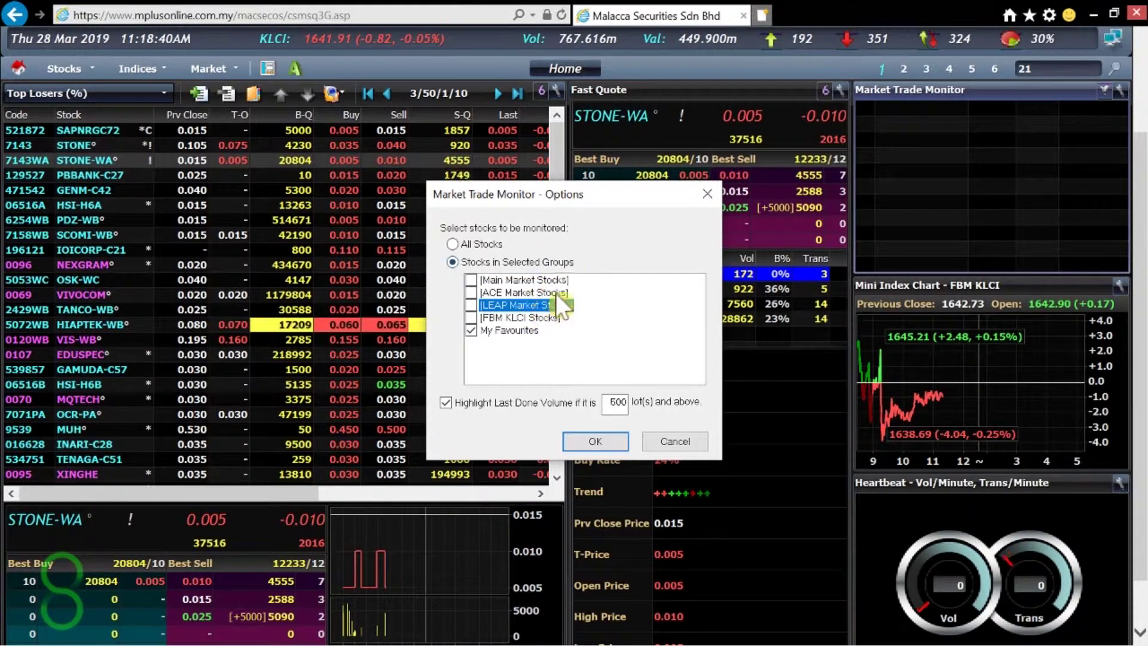
{"action": "left_click", "coordinate": [549, 317]}
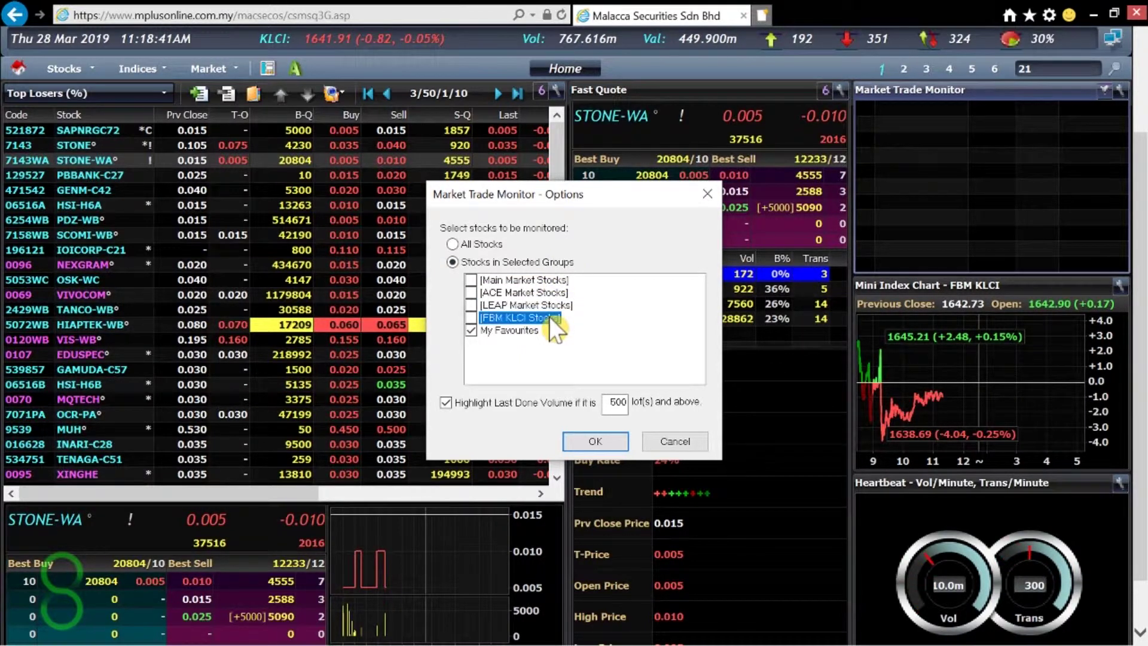
{"action": "left_click", "coordinate": [471, 318]}
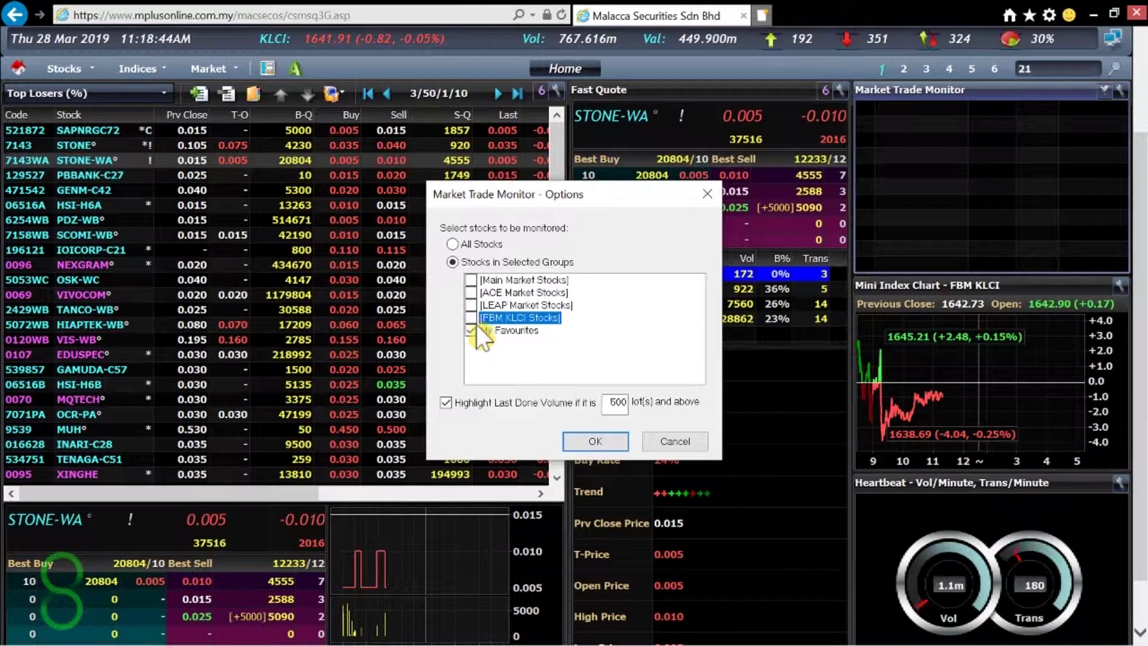
{"action": "left_click", "coordinate": [597, 440]}
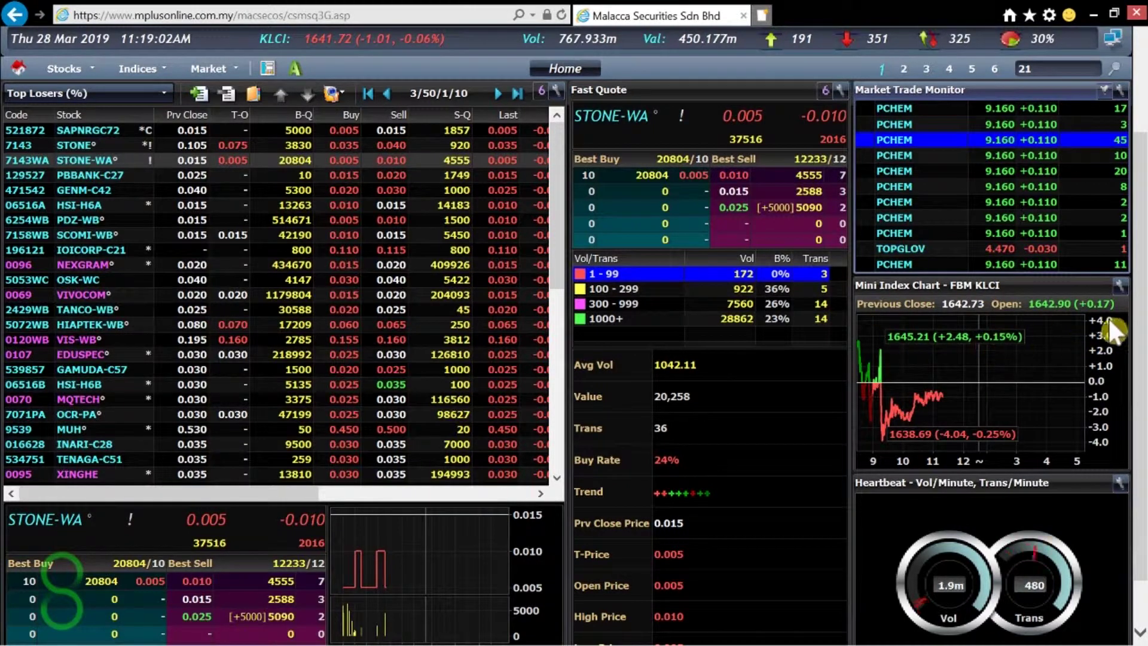
Step: Change the mini index chart from FBM KLCI to the Property index
{"action": "left_click", "coordinate": [1120, 285]}
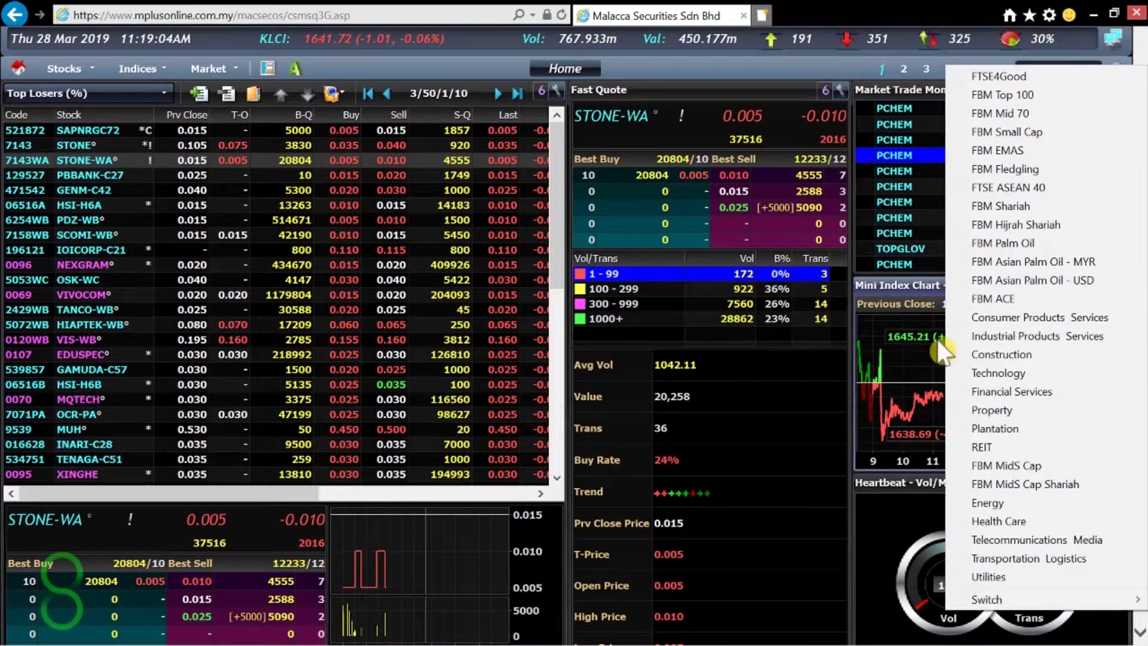
{"action": "left_click", "coordinate": [899, 301]}
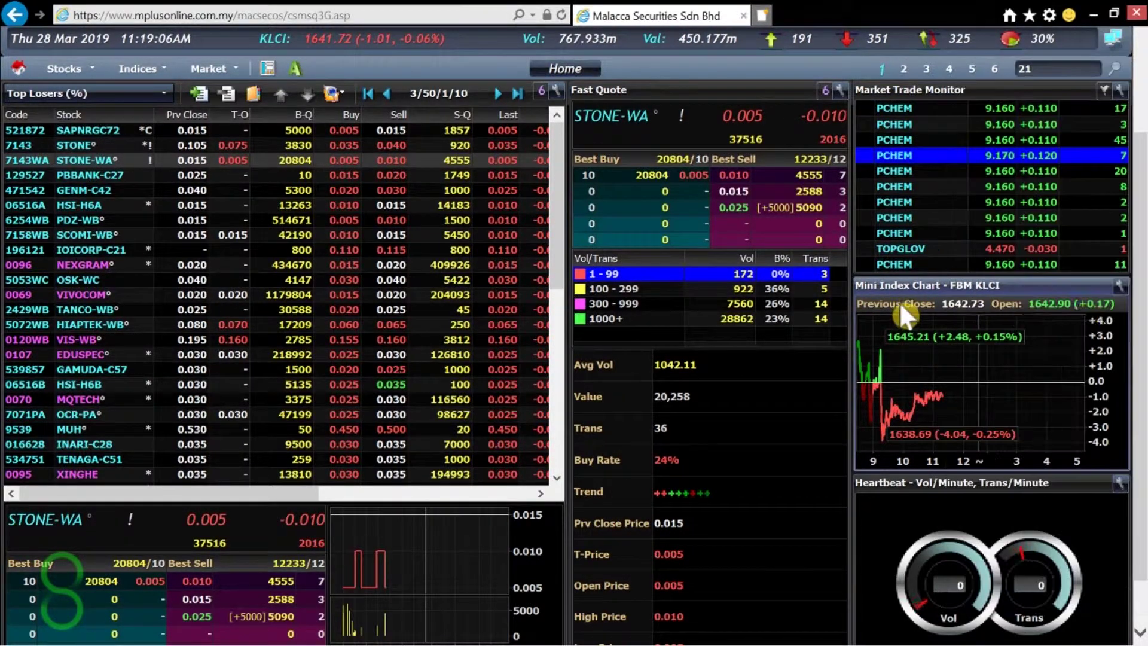
{"action": "left_click", "coordinate": [1118, 284]}
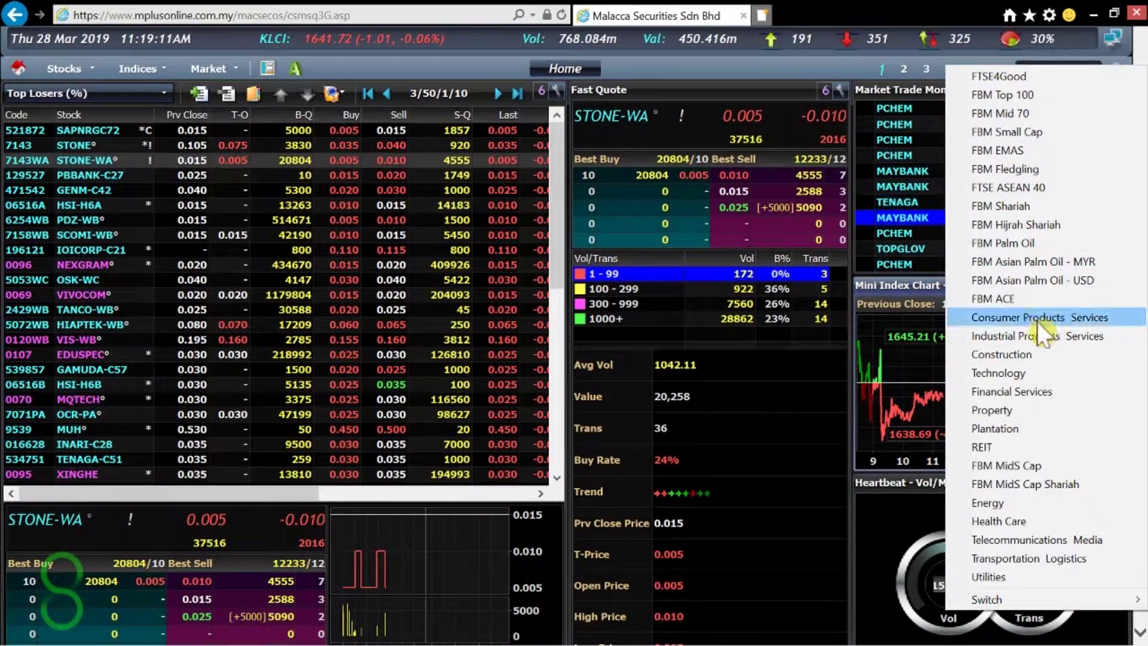
{"action": "left_click", "coordinate": [1062, 410]}
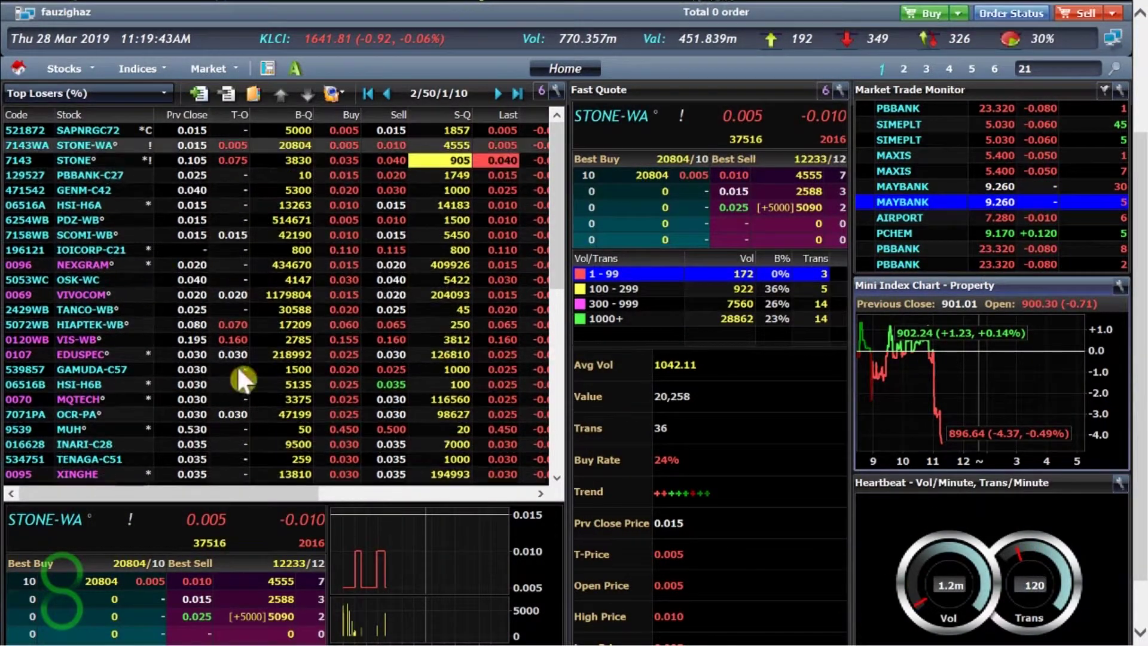
Step: Set the bottom panel to Grouped By Price to show the Vol/Trans breakdown
{"action": "right_click", "coordinate": [470, 564]}
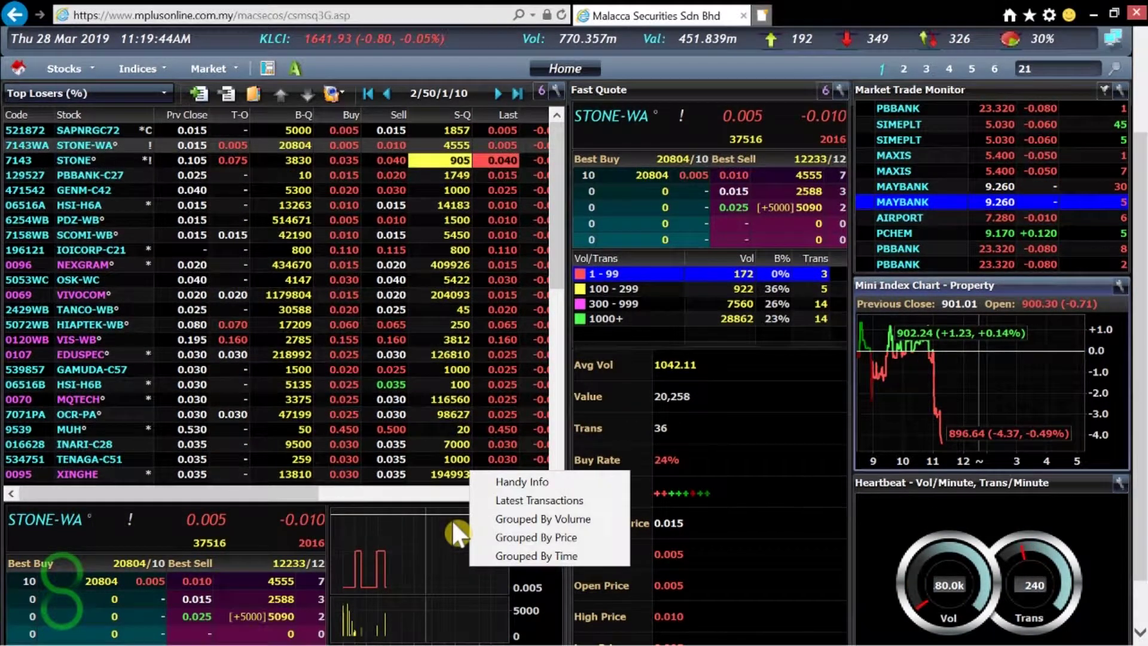
{"action": "left_click", "coordinate": [523, 529]}
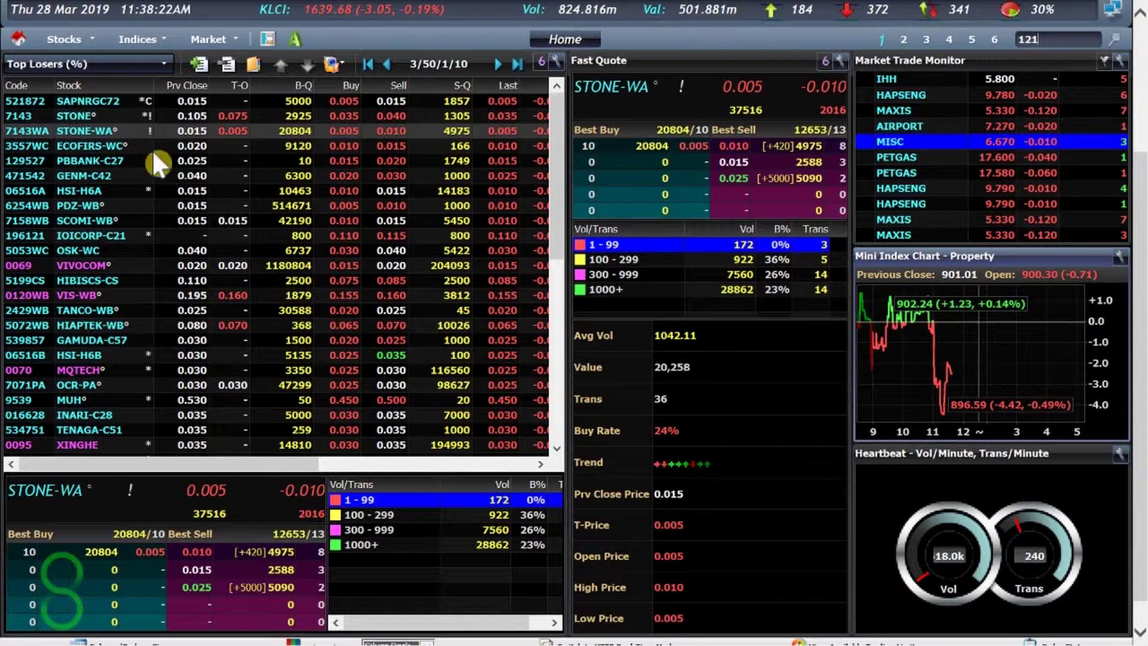
Step: Check the quotes for ECOFIRS-WC, GENM-C42 and SCOMI-WB in the Top Losers list
{"action": "left_click", "coordinate": [101, 145]}
{"action": "left_click", "coordinate": [98, 175]}
{"action": "left_click", "coordinate": [103, 219]}
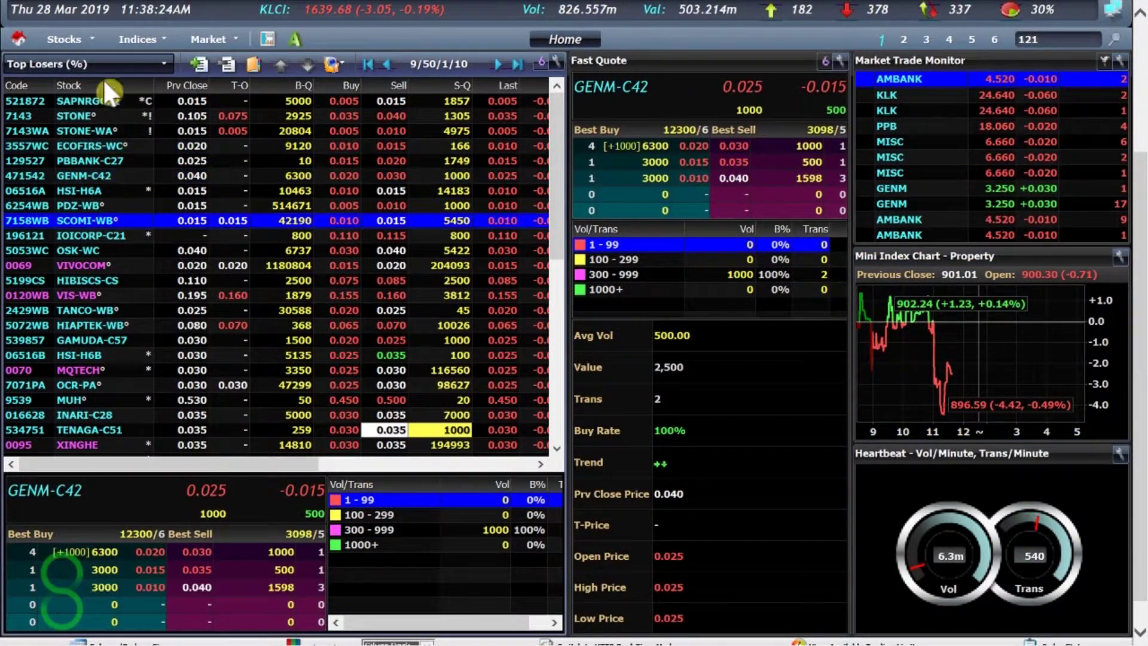
Step: Switch the stock list to All Stocks and view quotes for XIAOMI-C1, XOX, then YFG
{"action": "left_click", "coordinate": [120, 64]}
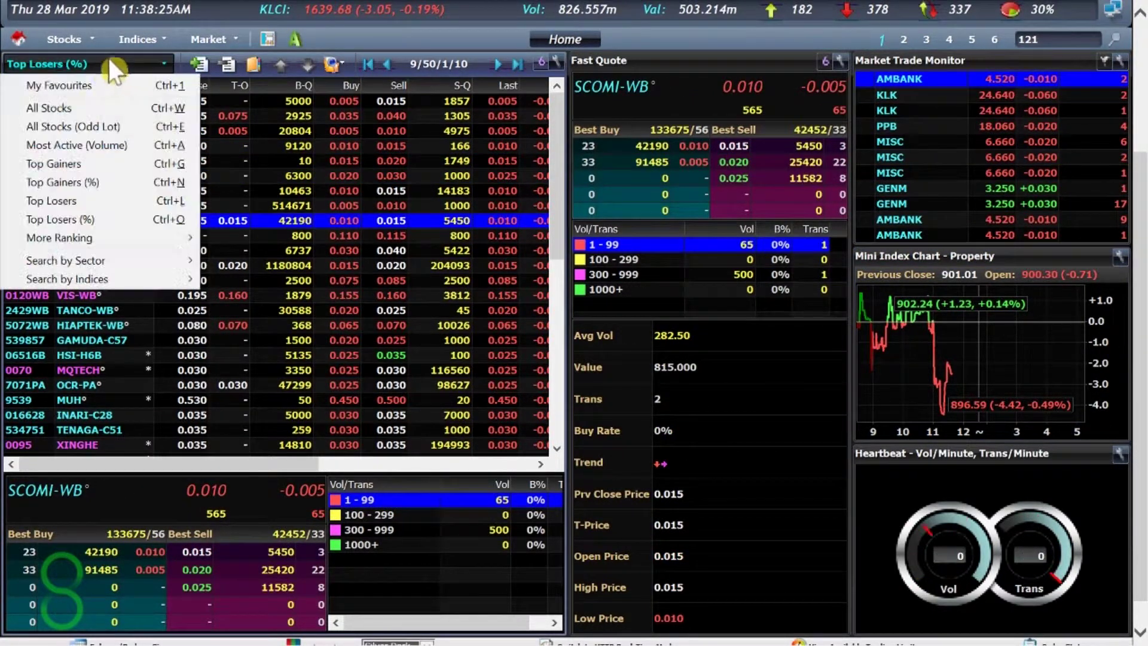
{"action": "left_click", "coordinate": [56, 115]}
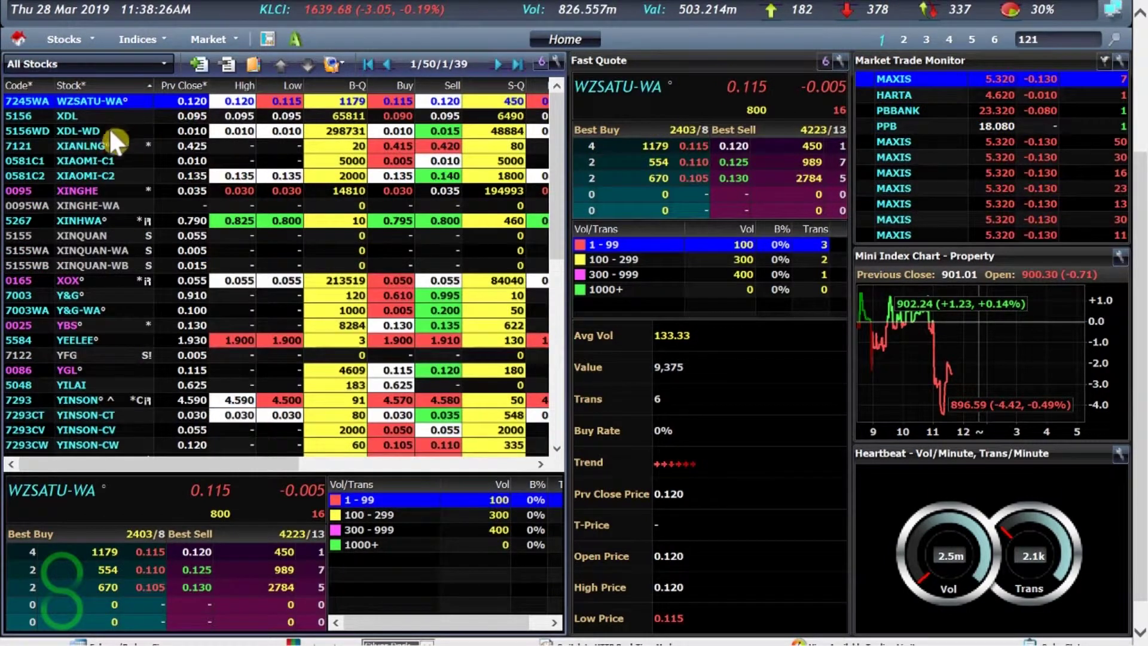
{"action": "left_click", "coordinate": [92, 159]}
{"action": "left_click", "coordinate": [92, 279]}
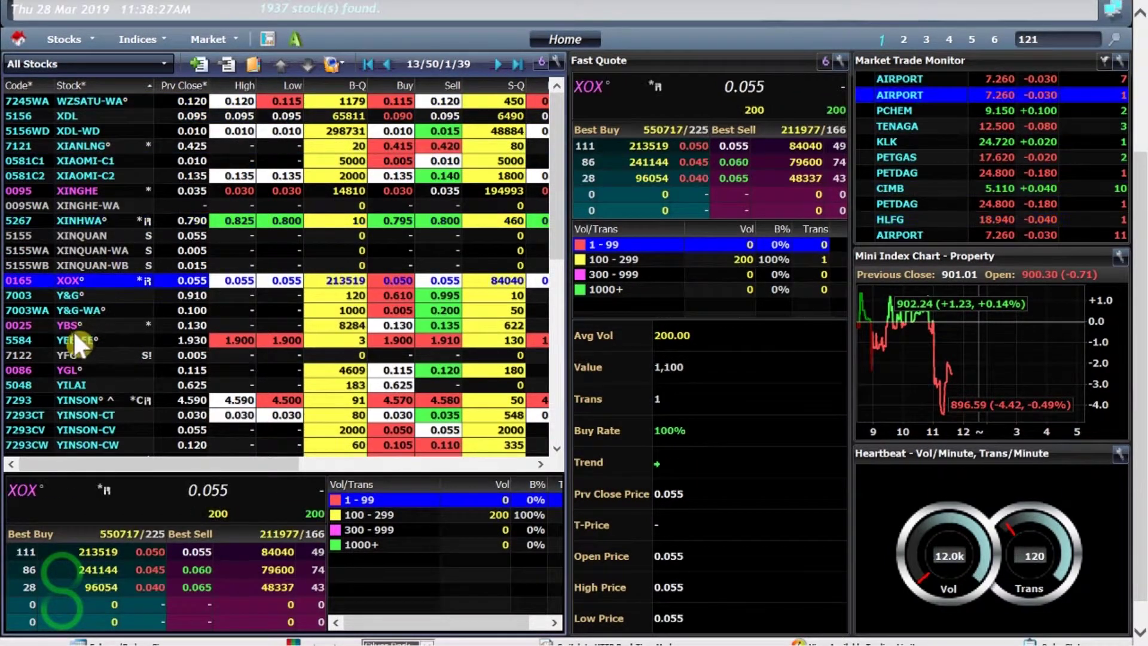
{"action": "left_click", "coordinate": [80, 356]}
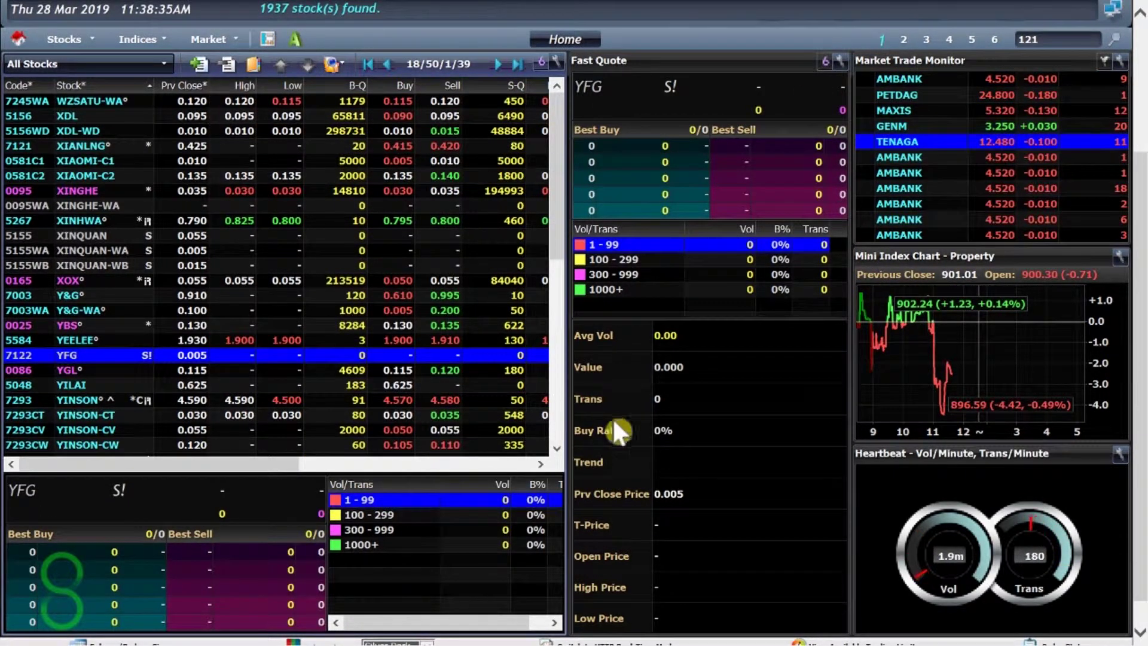
Step: In the trade monitor's Option settings, untick FBM KLCI Stocks so only My Favourites is watched
{"action": "left_click", "coordinate": [1120, 61]}
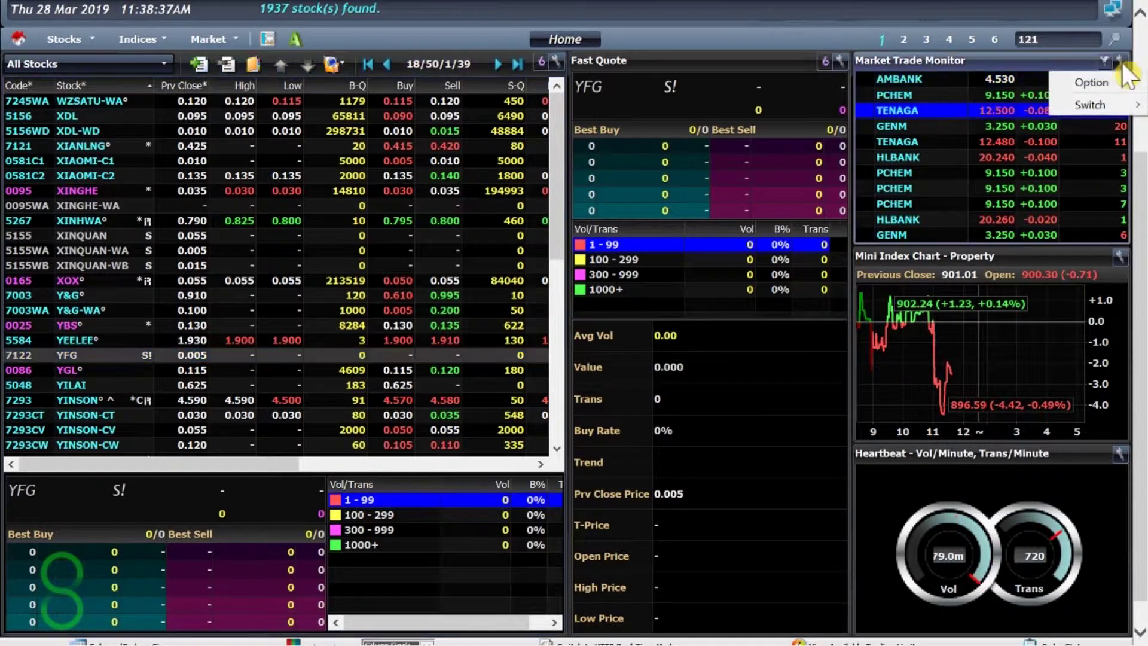
{"action": "left_click", "coordinate": [1091, 82]}
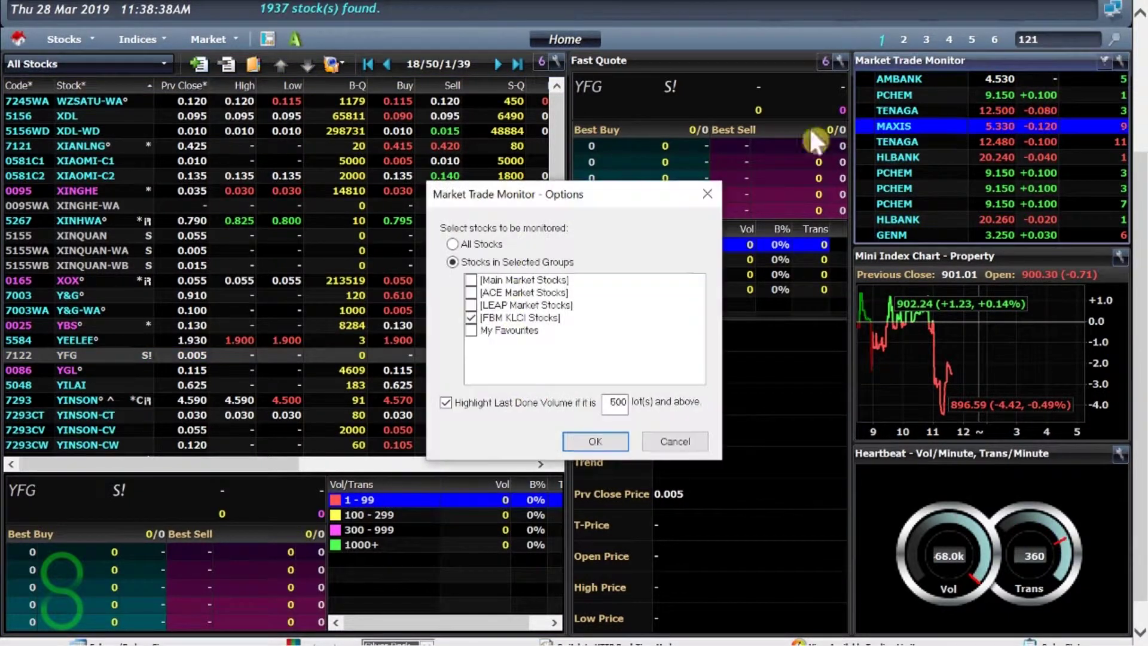
{"action": "left_click", "coordinate": [471, 317]}
{"action": "left_click", "coordinate": [472, 331]}
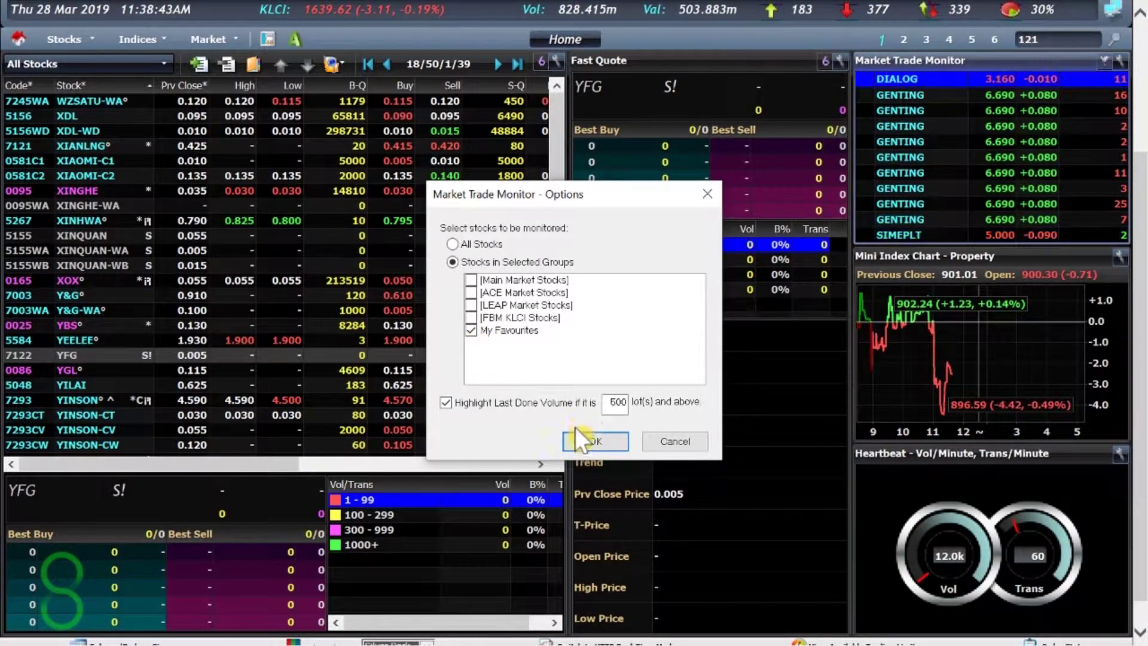
{"action": "left_click", "coordinate": [583, 439]}
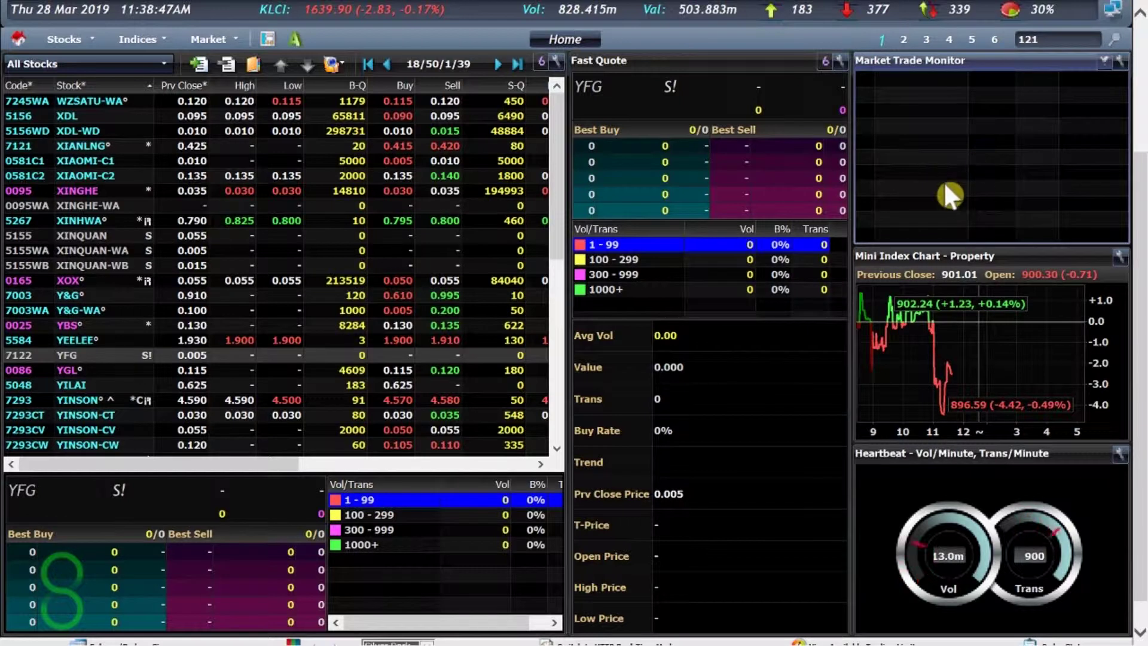
{"action": "left_click", "coordinate": [81, 146]}
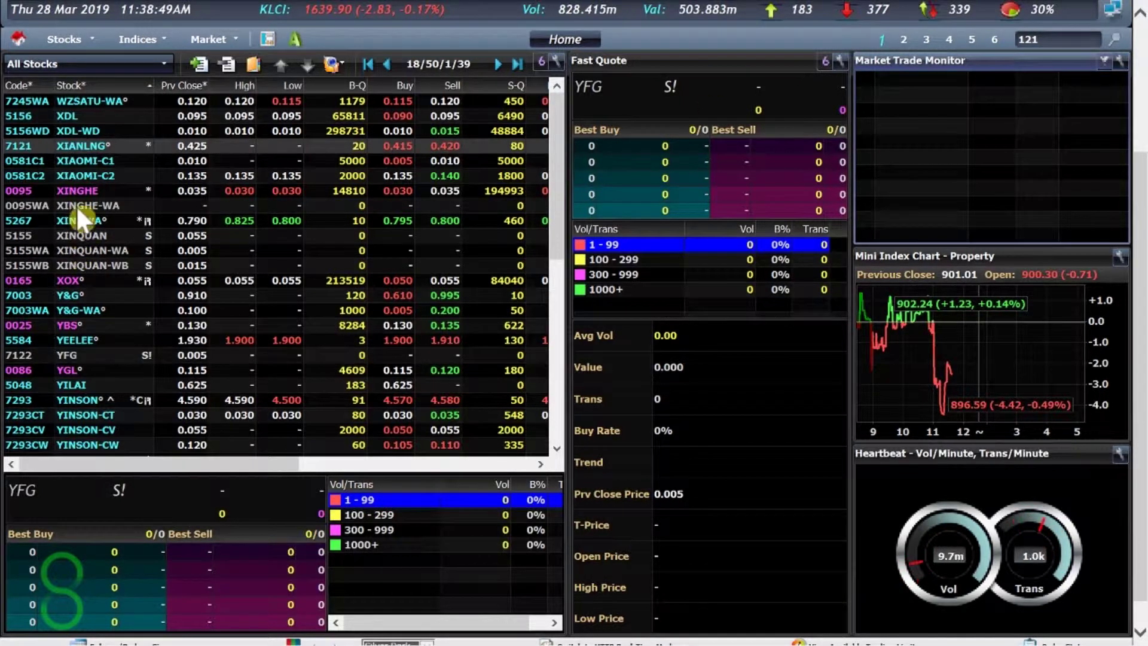